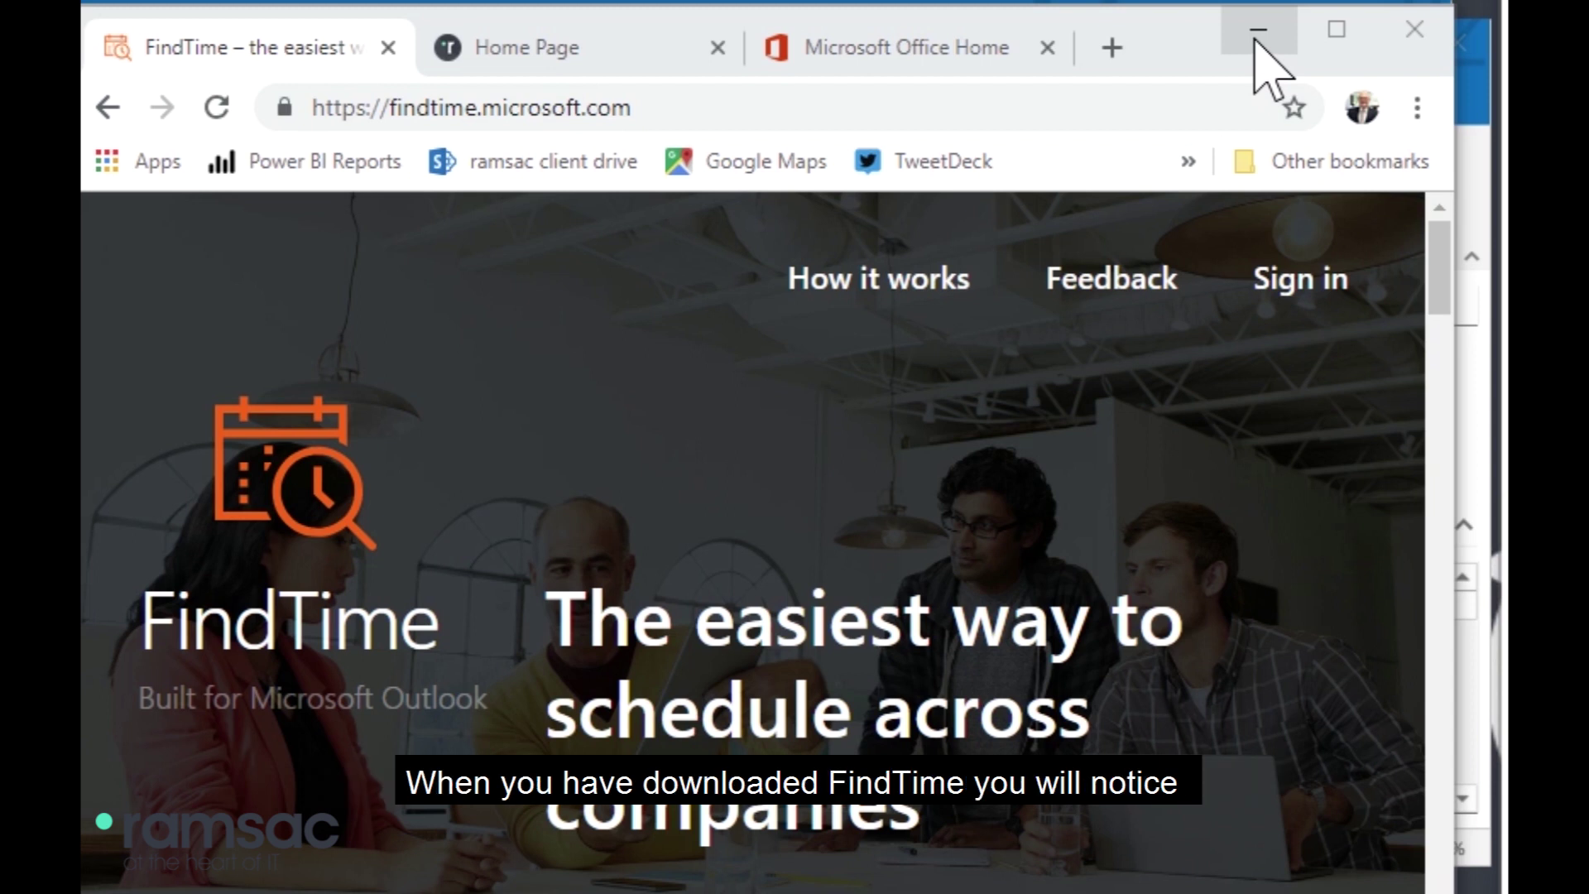
Step: Switch from the browser to the Outlook inbox and start a new email message
{"action": "left_click", "coordinate": [1256, 32]}
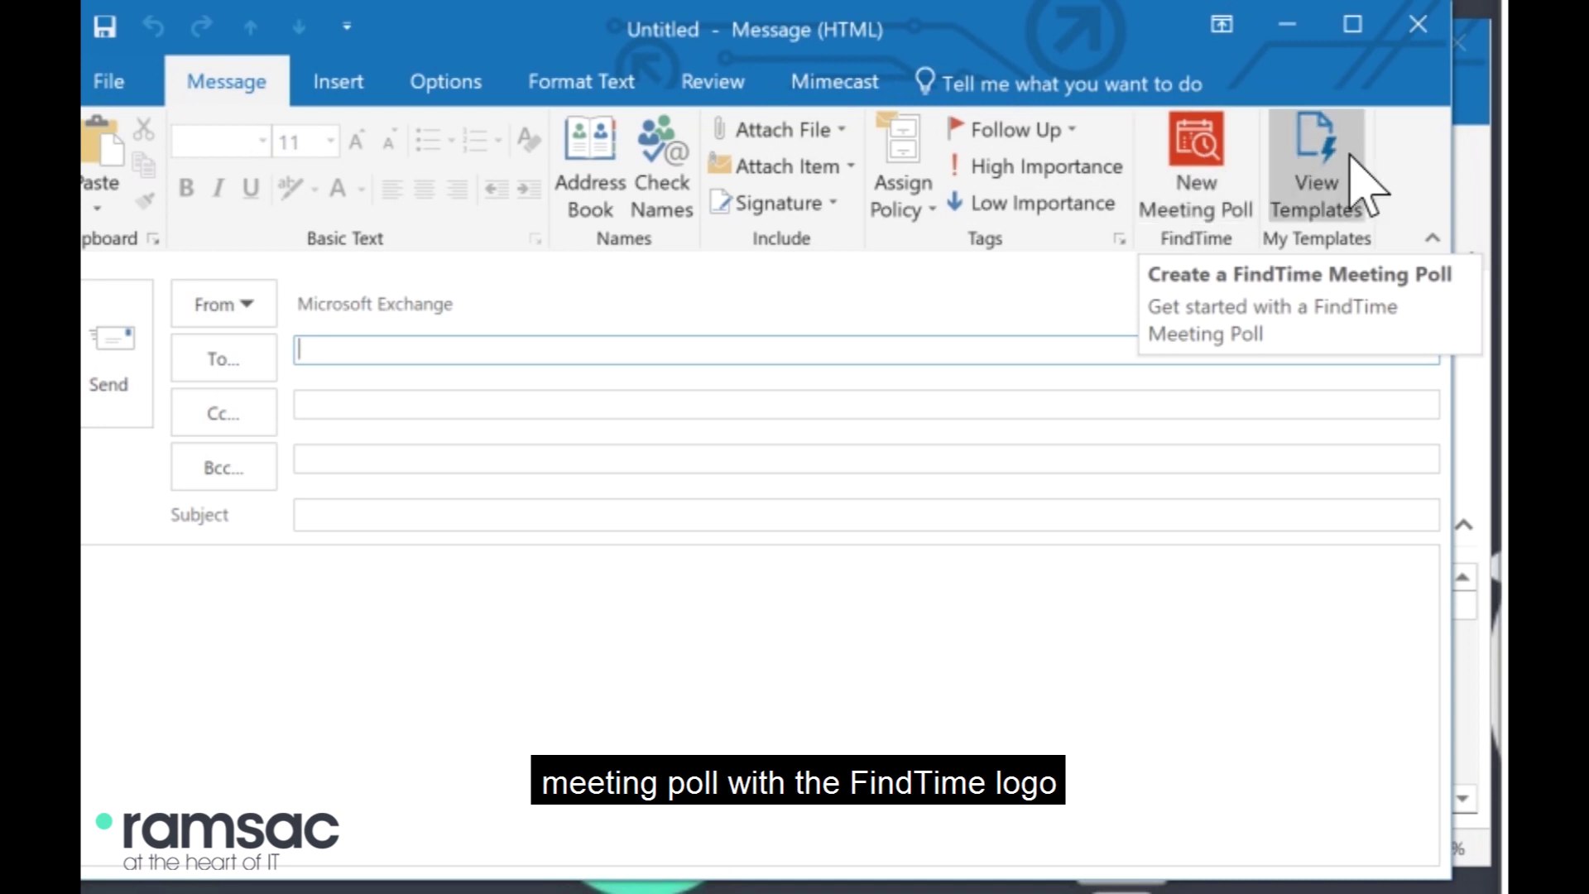
{"action": "left_click", "coordinate": [1485, 203]}
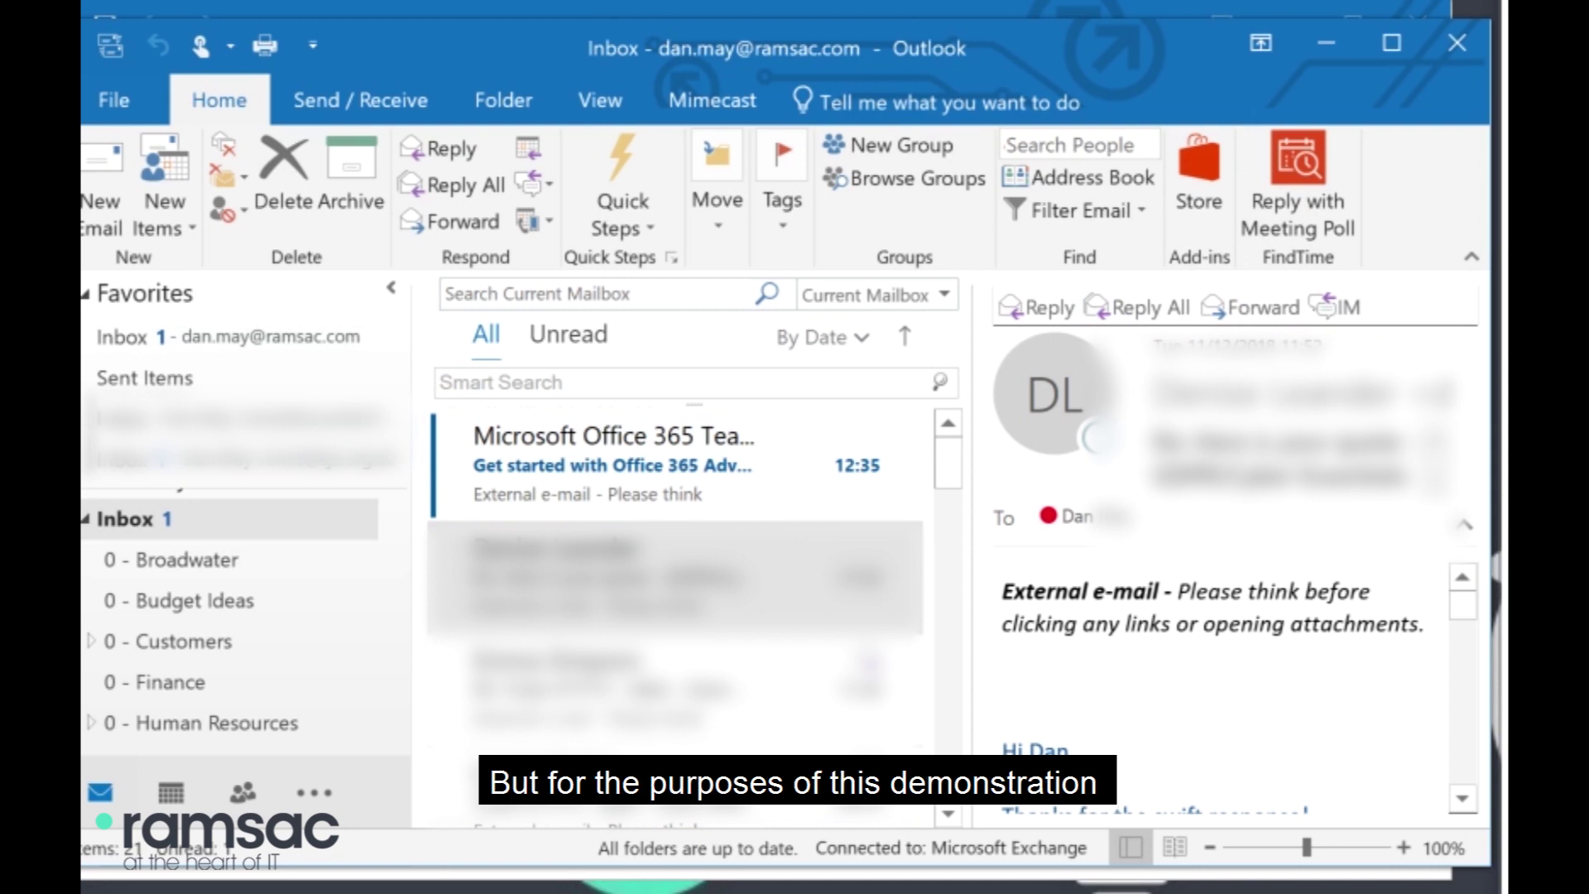
{"action": "key", "text": "ctrl+n"}
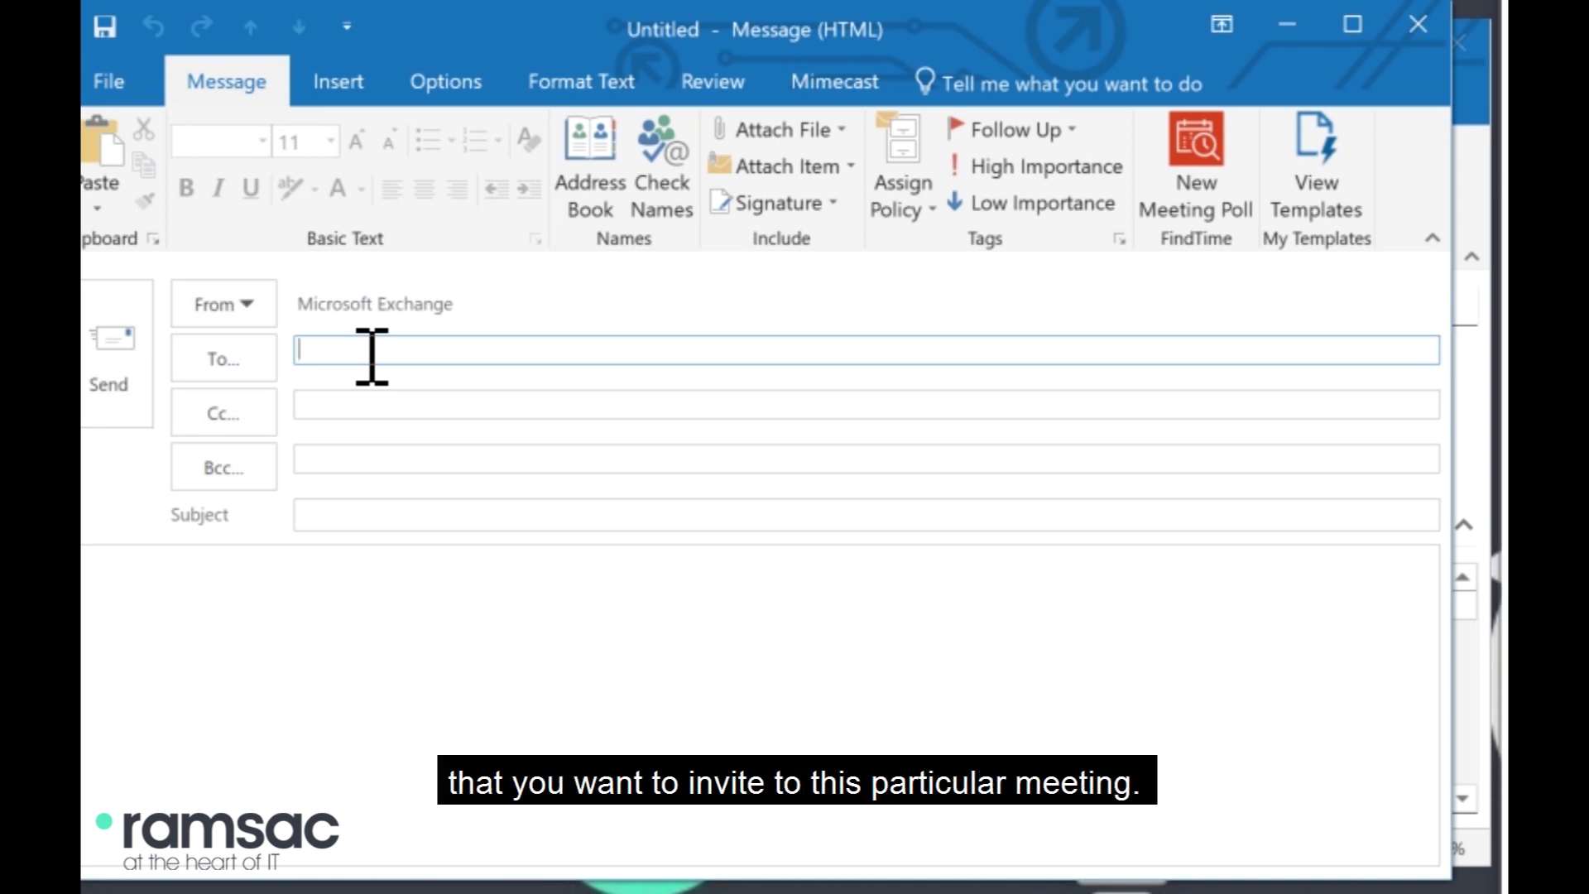
Step: Address the email to the two marketing team colleagues as main recipients
{"action": "type", "text": "louise"}
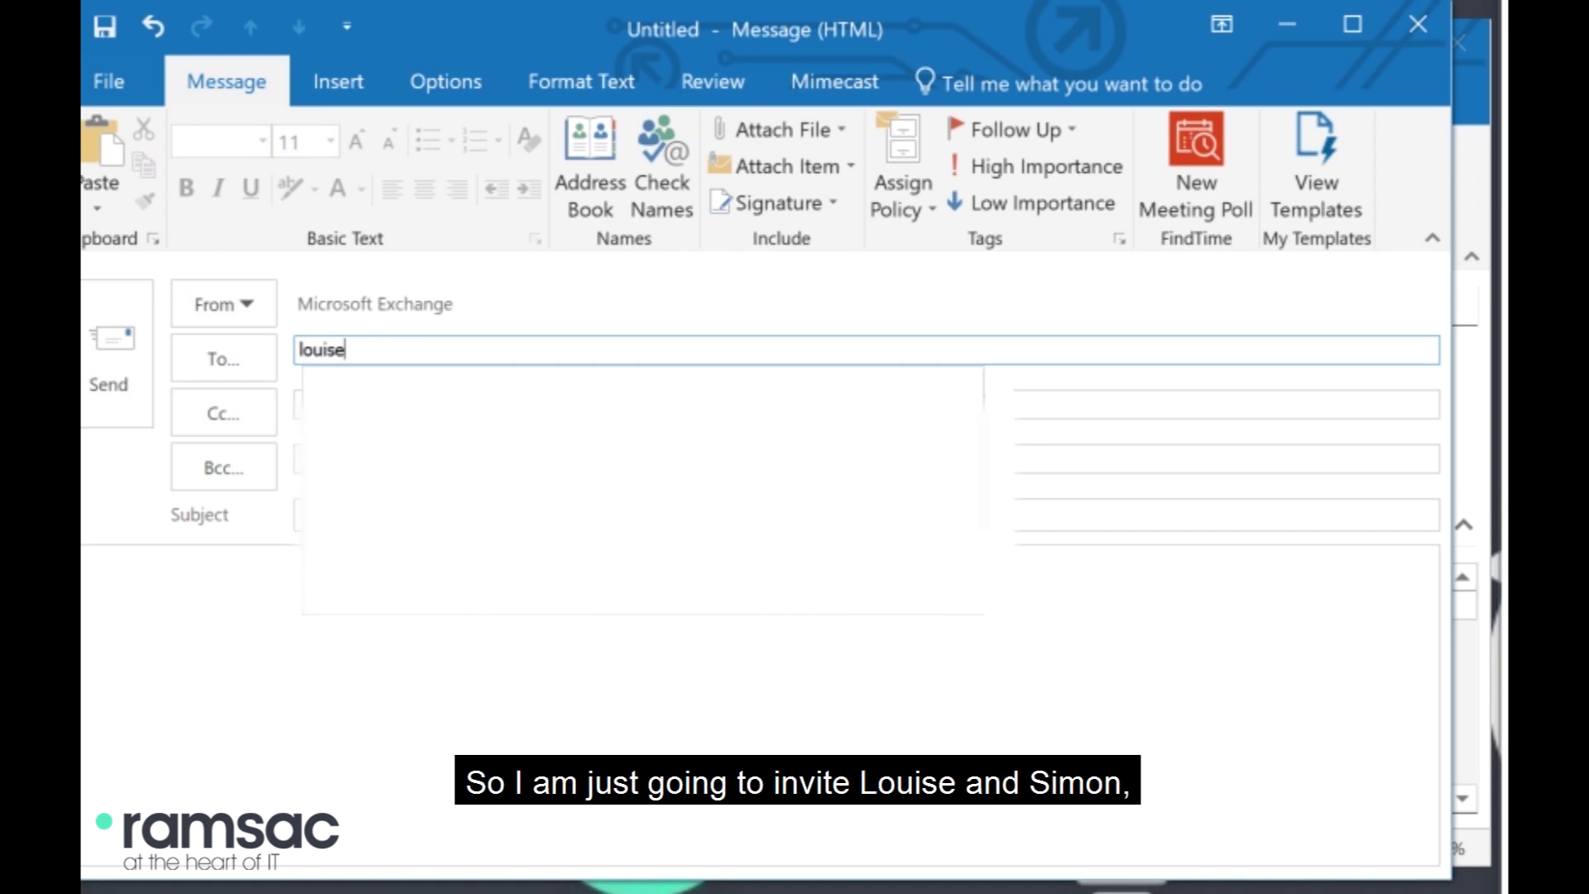
{"action": "key", "text": "Return"}
{"action": "type", "text": "simon"}
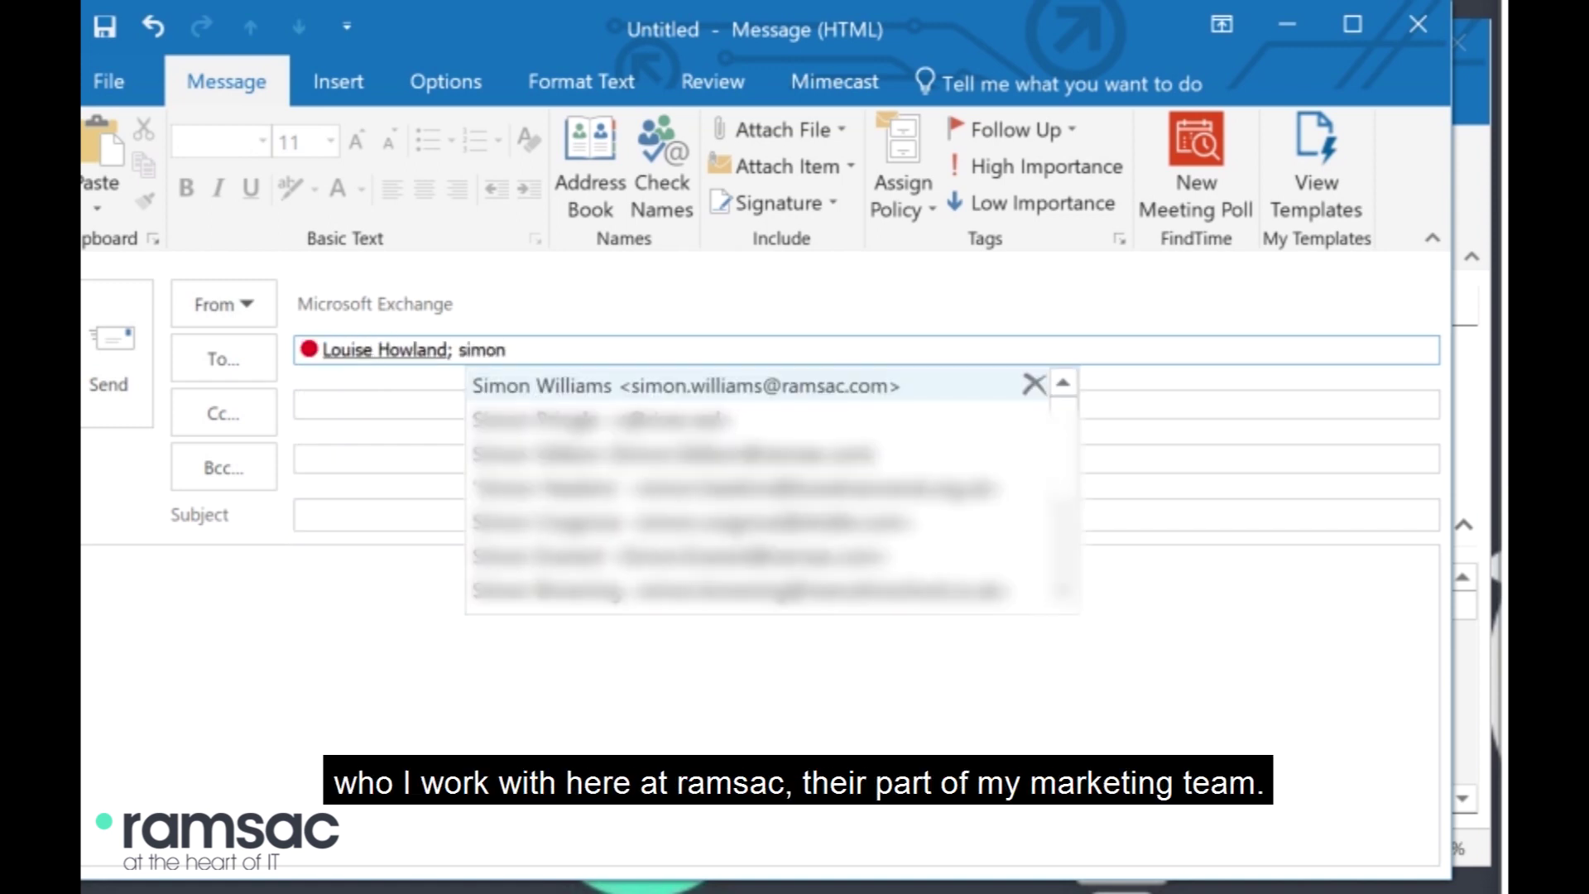
{"action": "key", "text": "Return"}
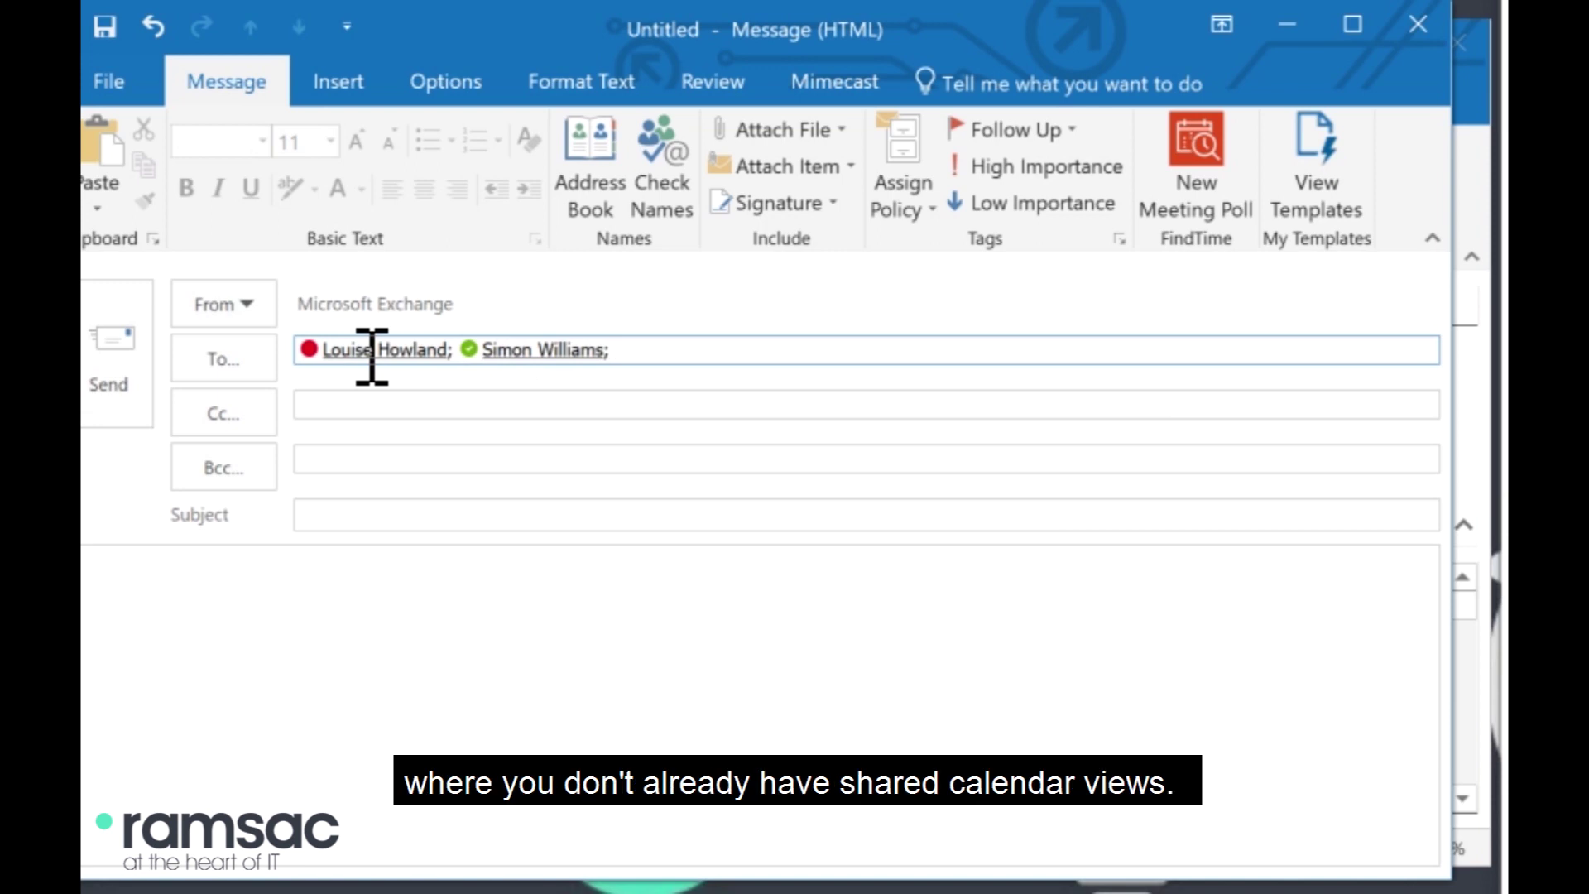
Step: Set the email subject to "Meeting to discuss marketing plans for 2019"
{"action": "left_click", "coordinate": [344, 511]}
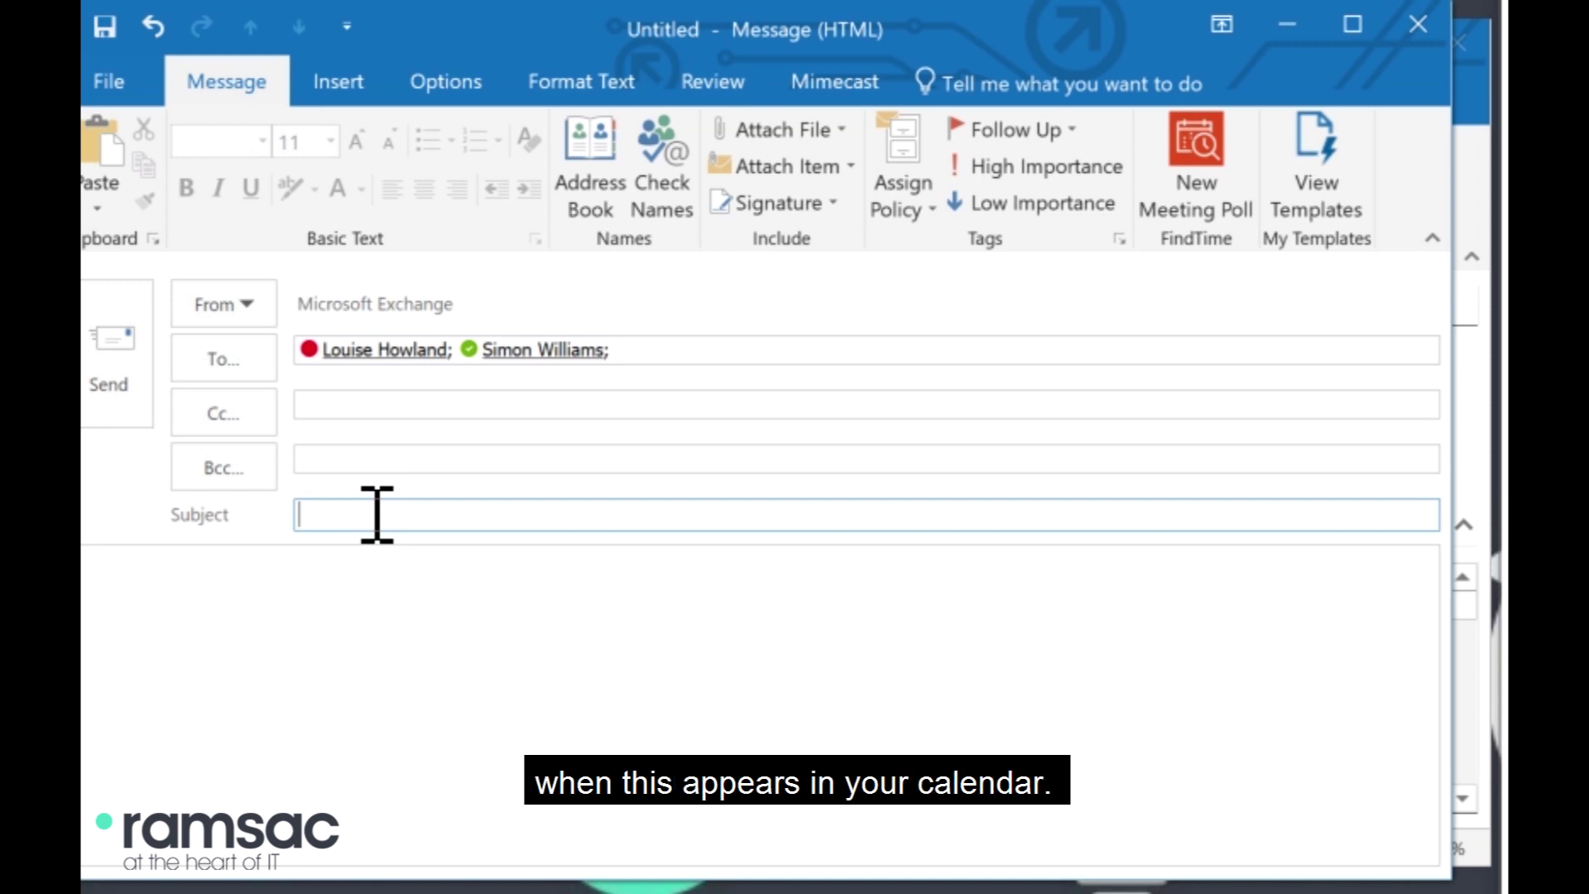
{"action": "type", "text": "Meeti"}
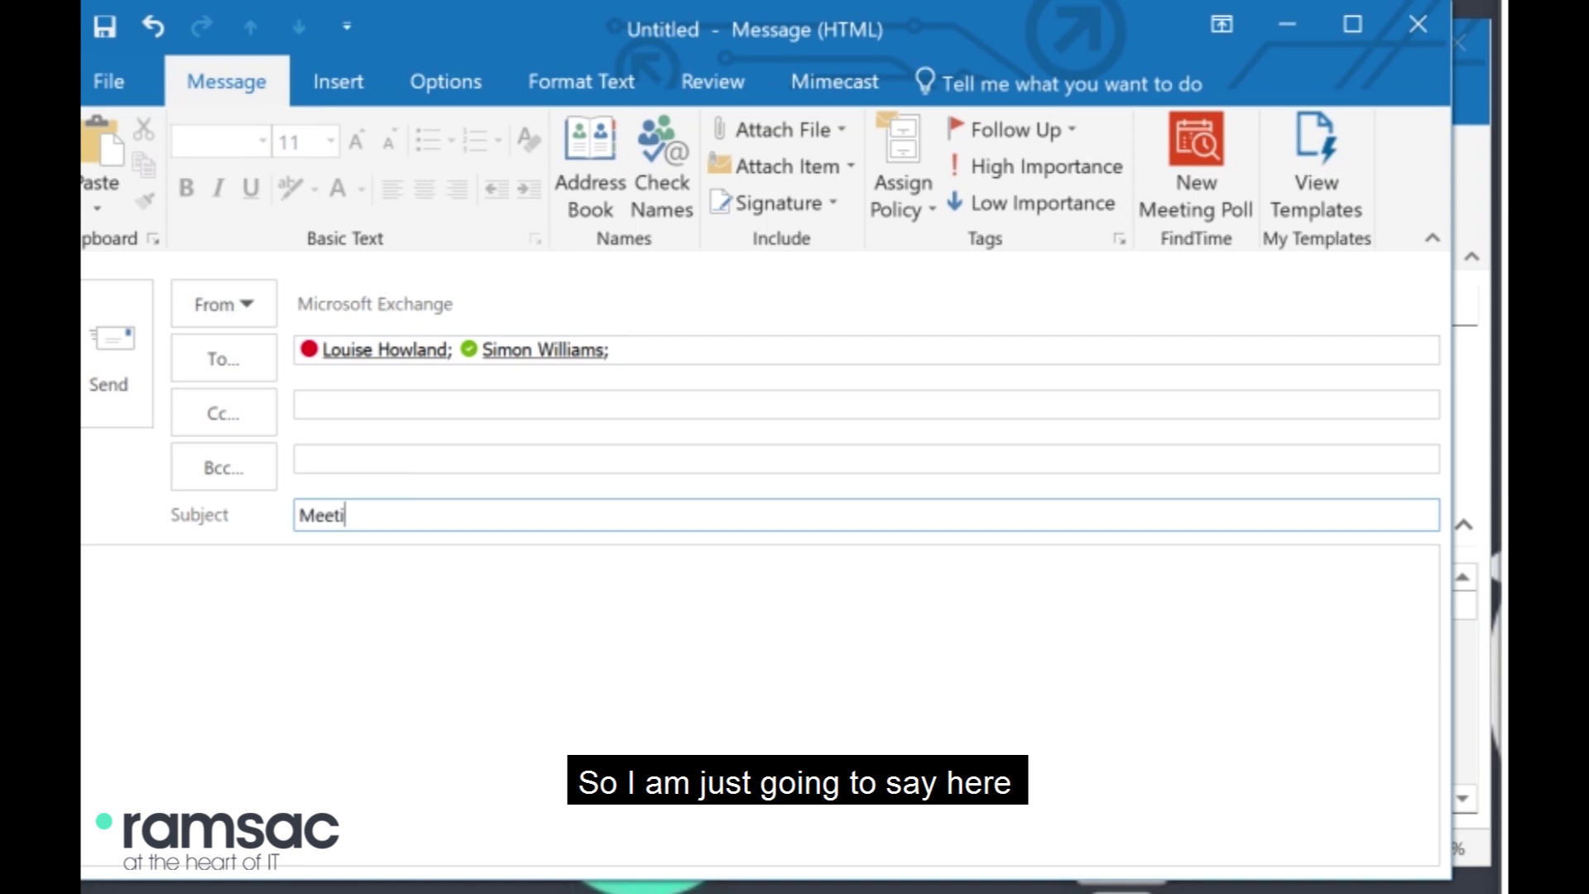
{"action": "type", "text": "ng to di"}
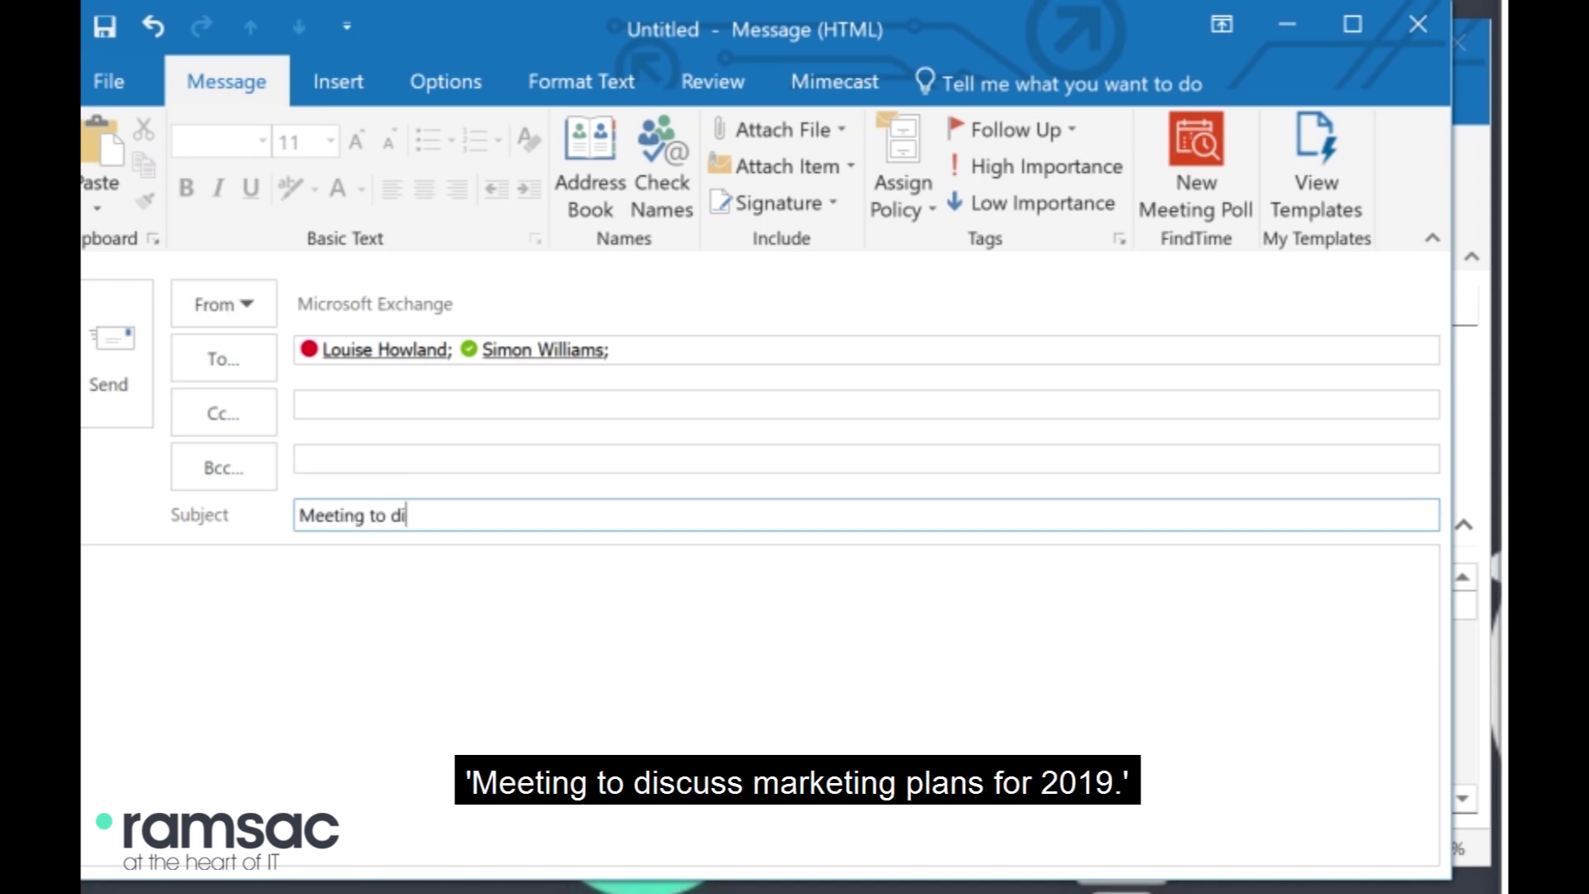
{"action": "type", "text": "scuss marketing plans fore"}
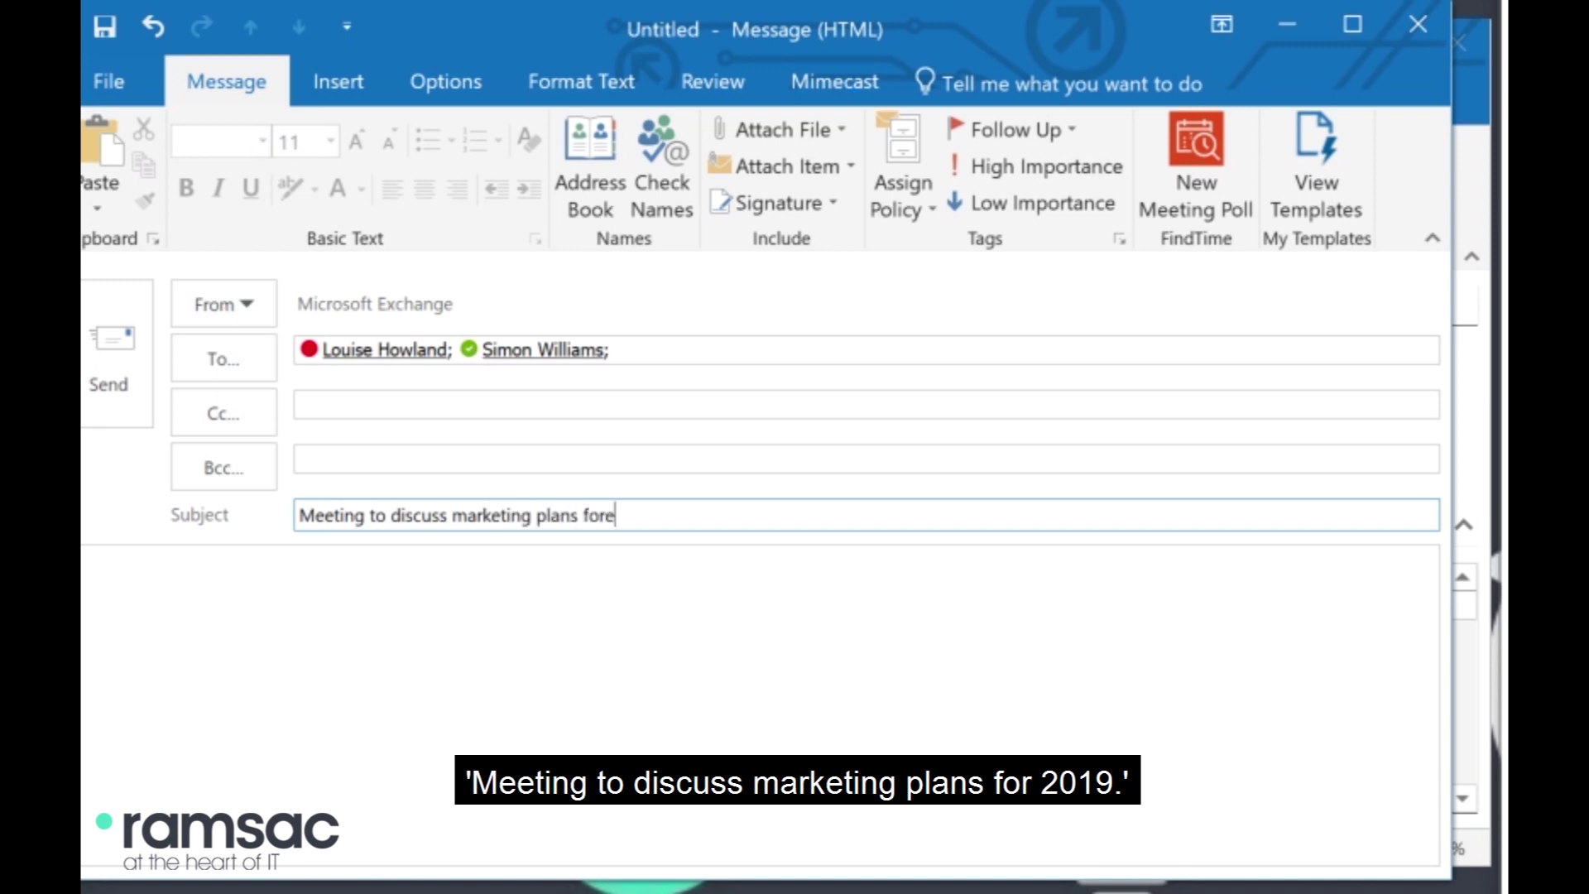
{"action": "key", "text": "BackSpace"}
{"action": "type", "text": "2019"}
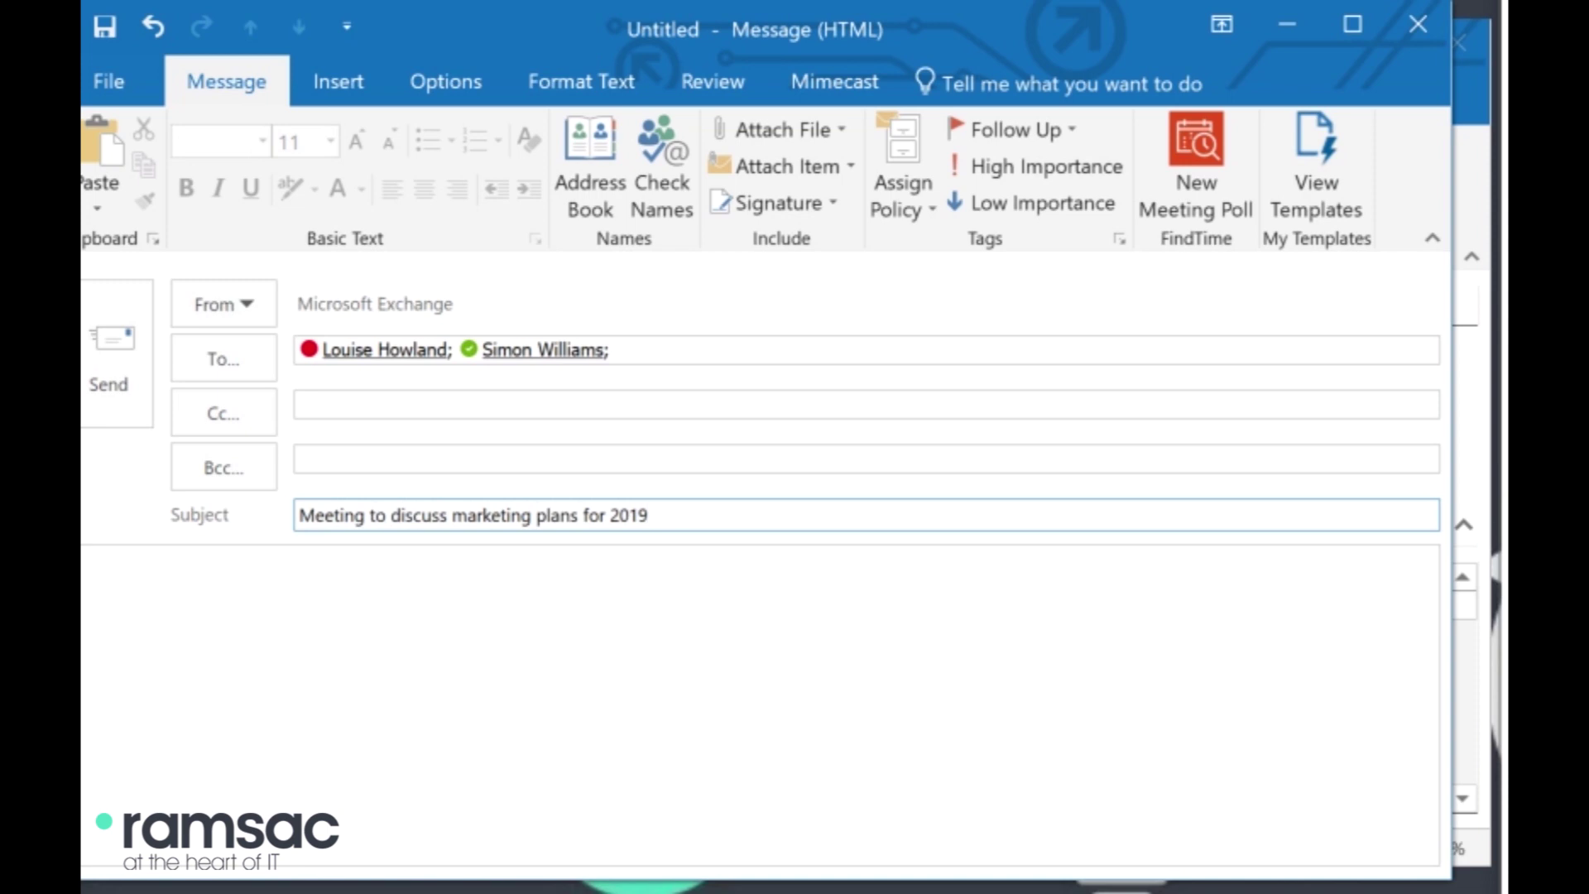
Step: Shift the message window fully into view and begin the body with a "Dear" greeting naming both recipients
{"action": "left_click", "coordinate": [154, 603]}
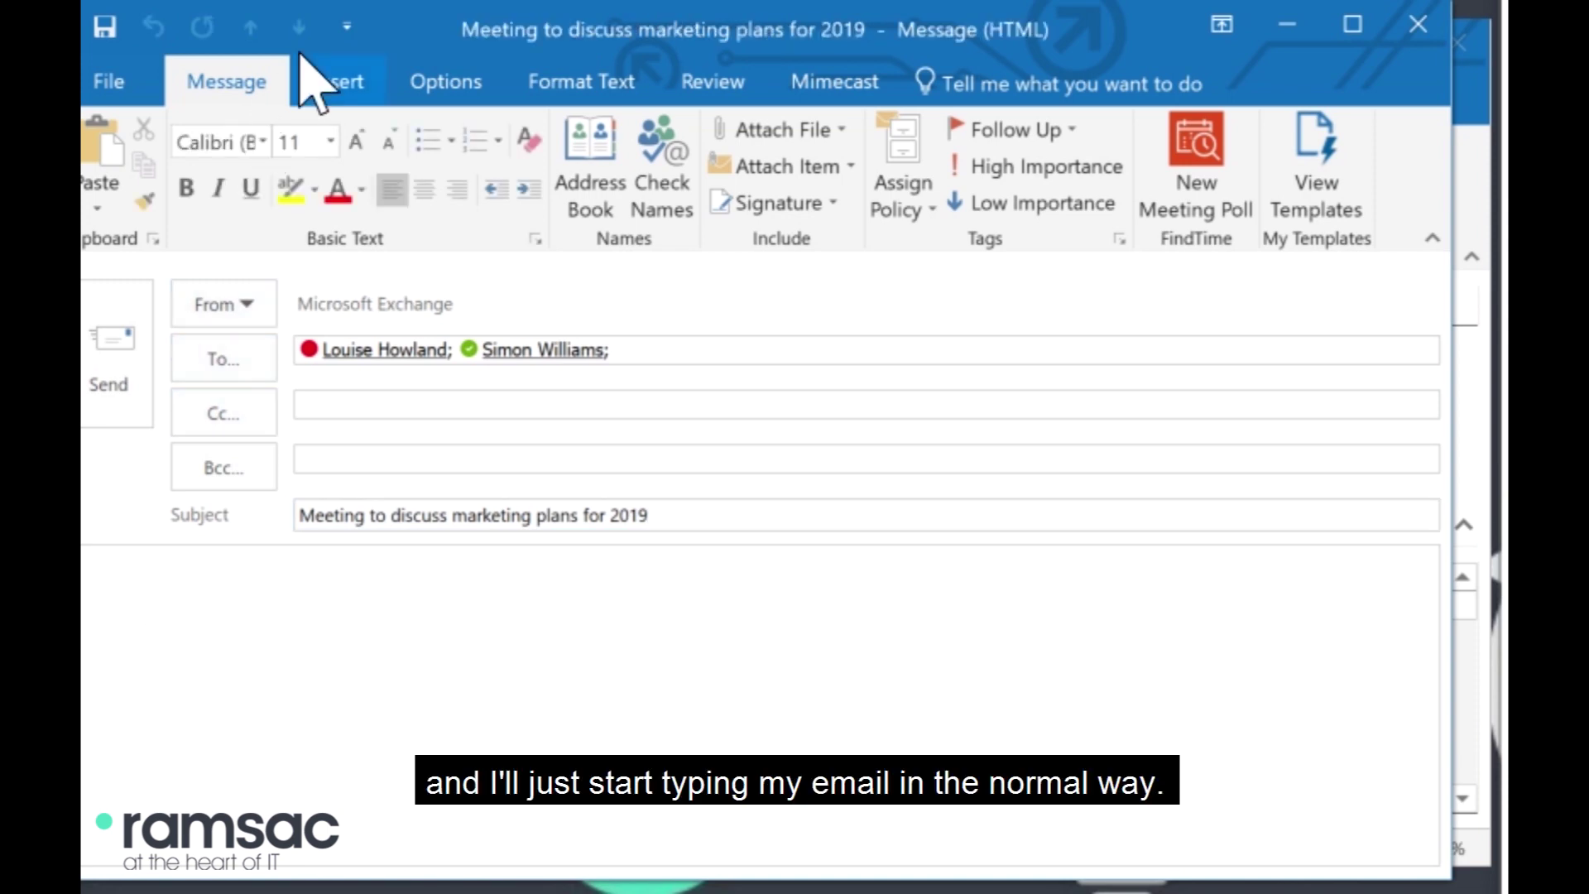
{"action": "left_click_drag", "start_coordinate": [726, 37], "coordinate": [774, 39]}
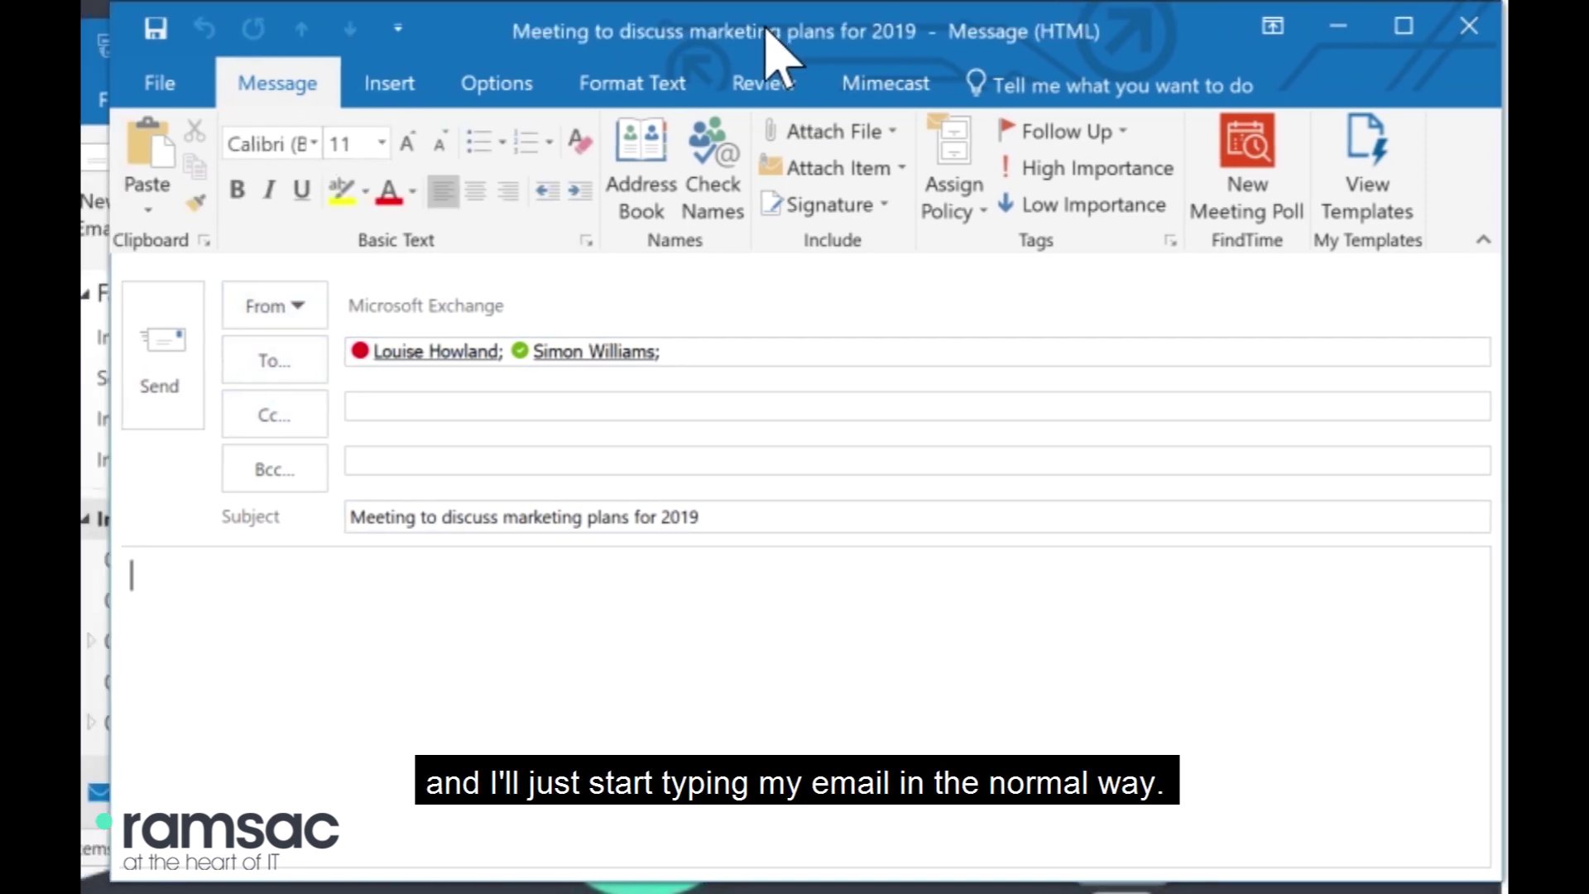
{"action": "type", "text": "Dear"}
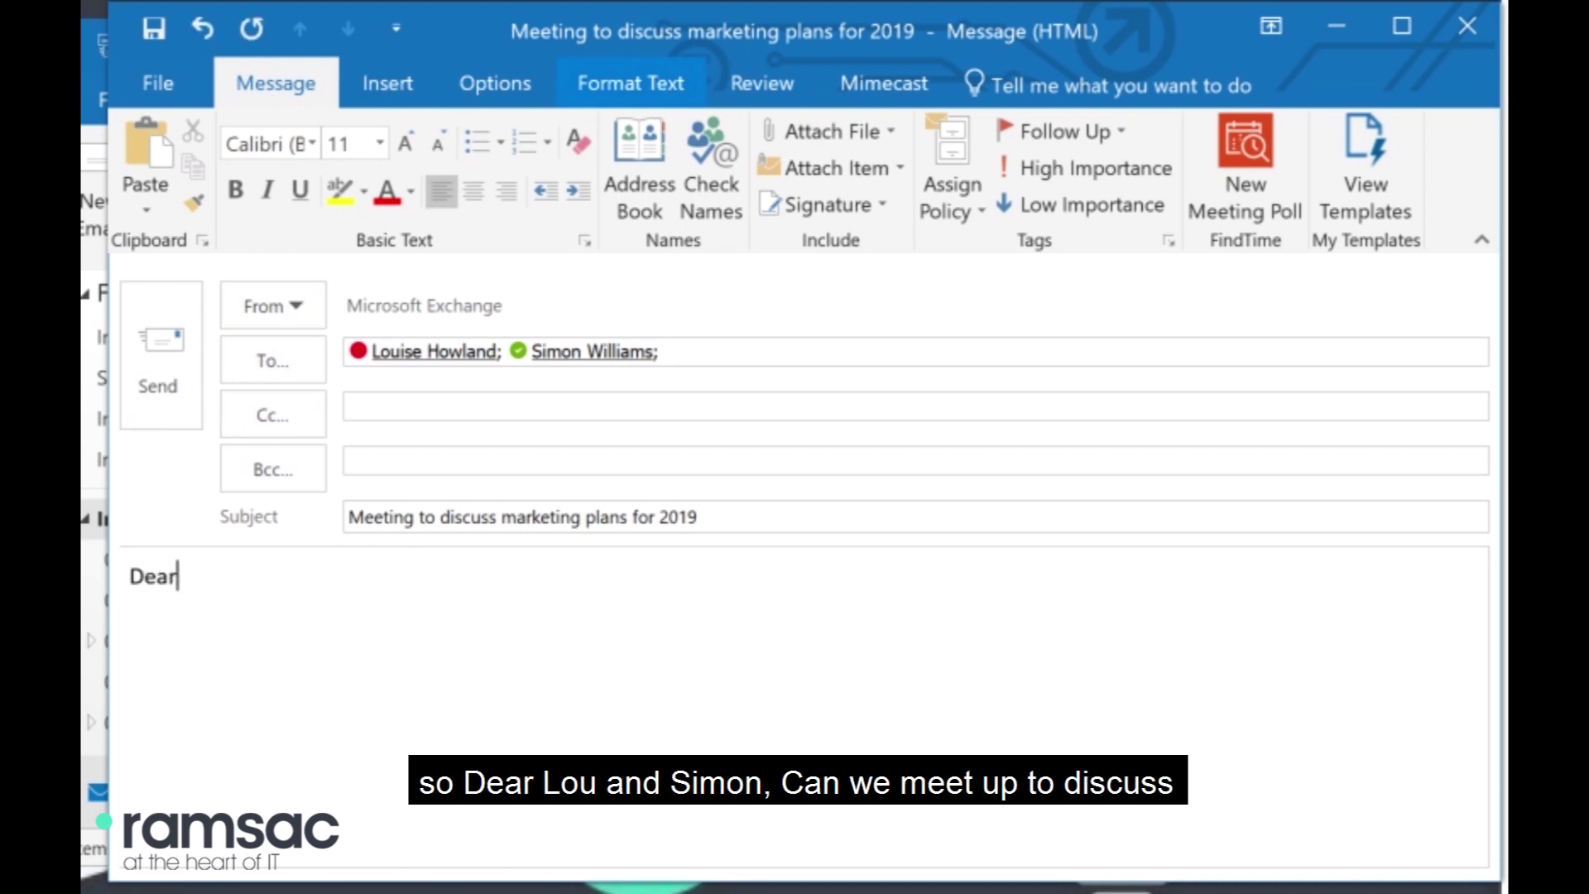
{"action": "type", "text": " Lou and"}
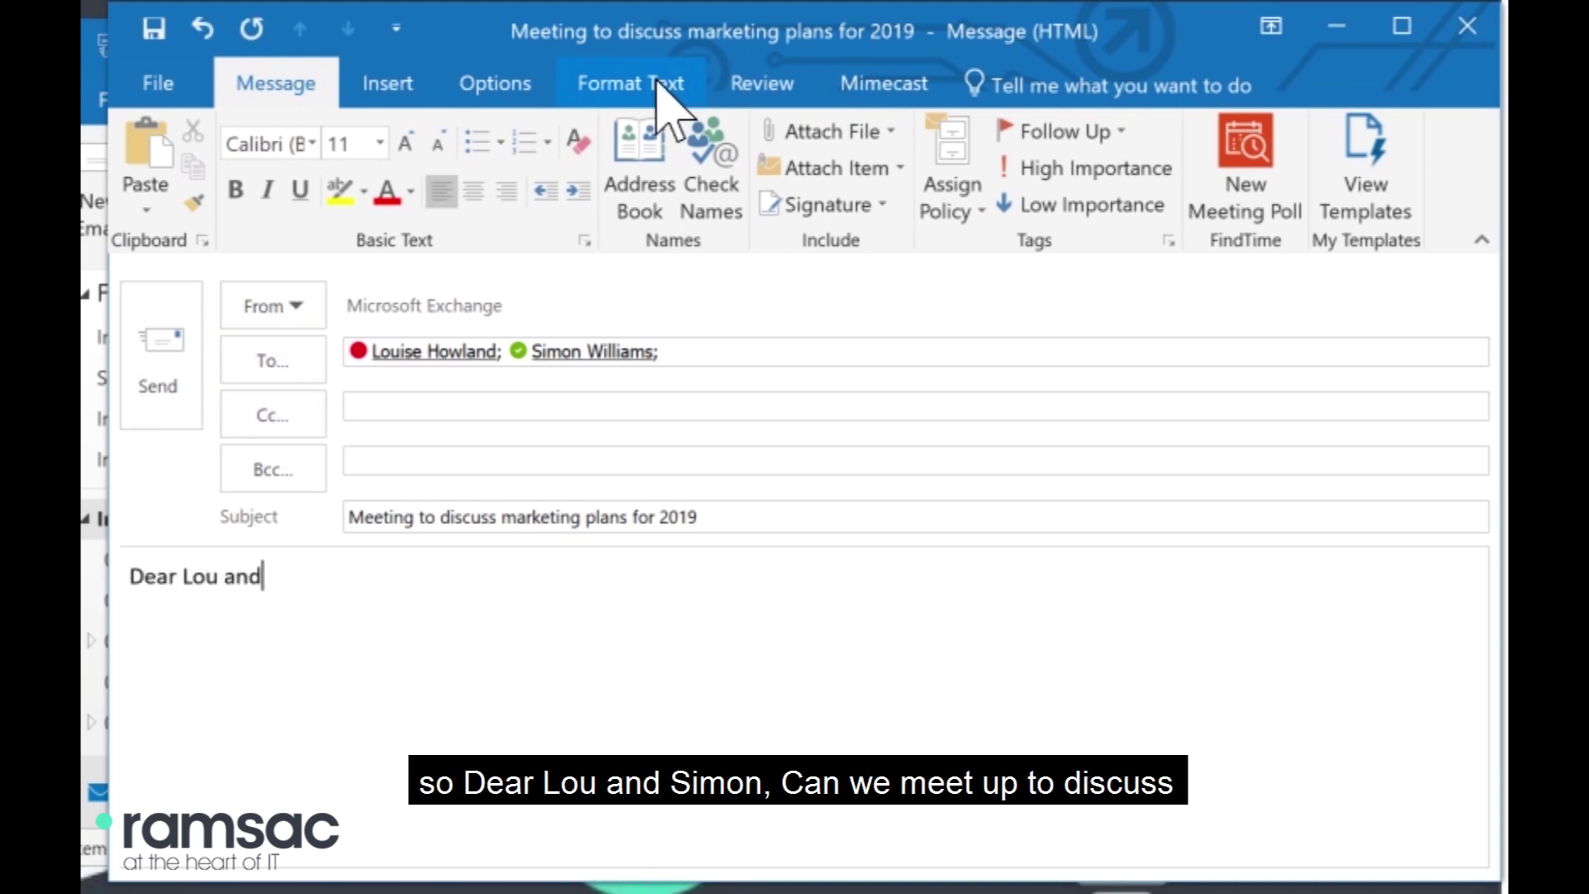
{"action": "type", "text": " Simon"}
{"action": "key", "text": "Return"}
{"action": "key", "text": "Return"}
Step: Write "Can we meet up to discuss" below the greeting and sign off with the sender's first name
{"action": "type", "text": "Can we meet"}
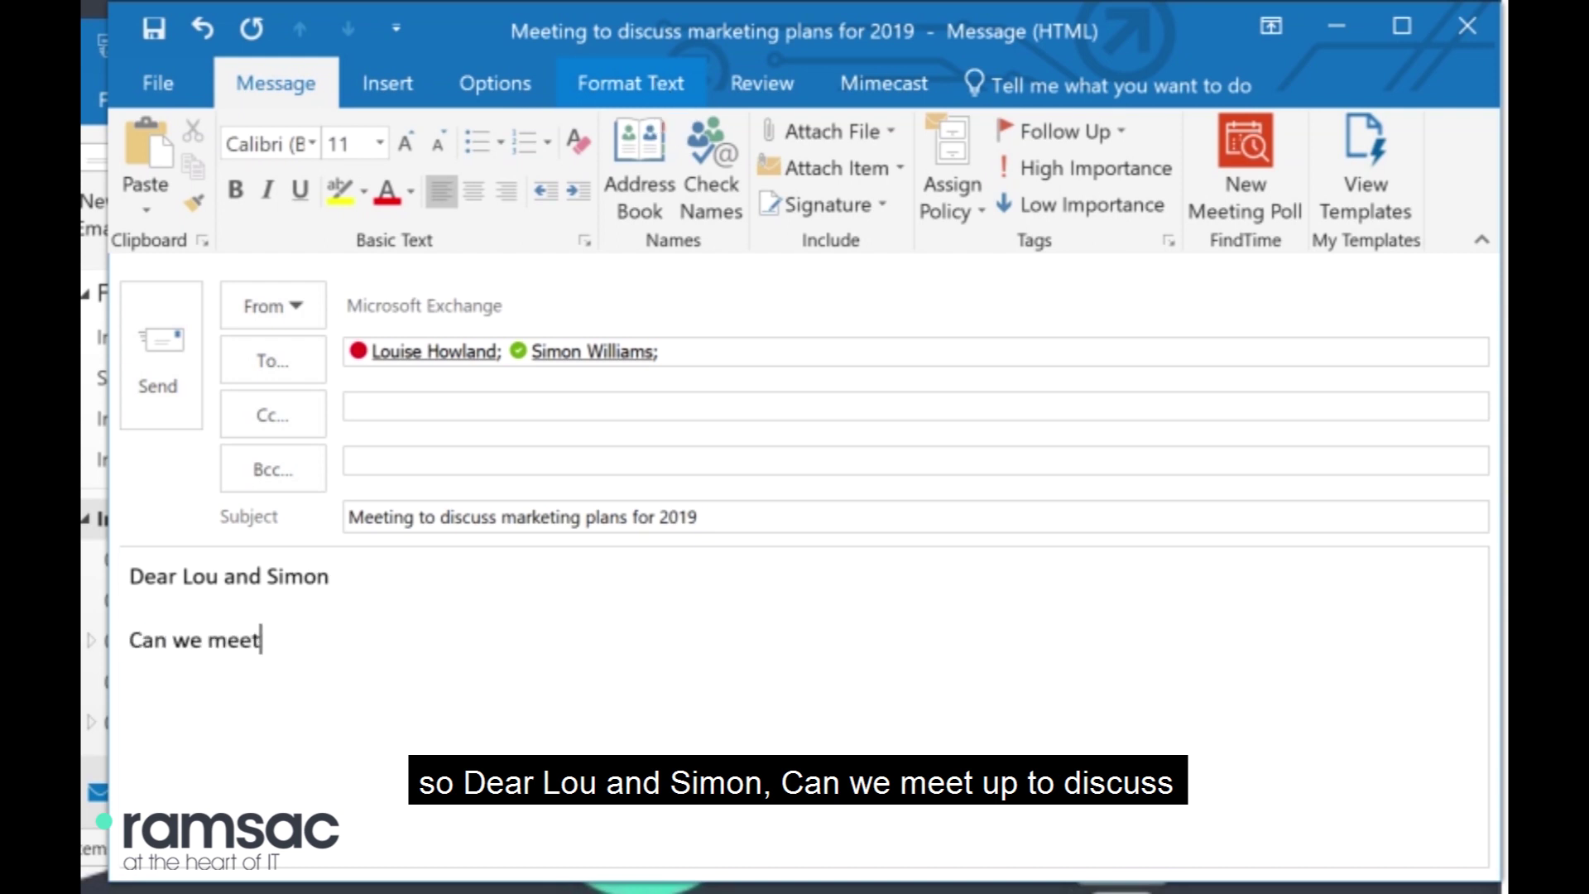
{"action": "type", "text": " up to discuss"}
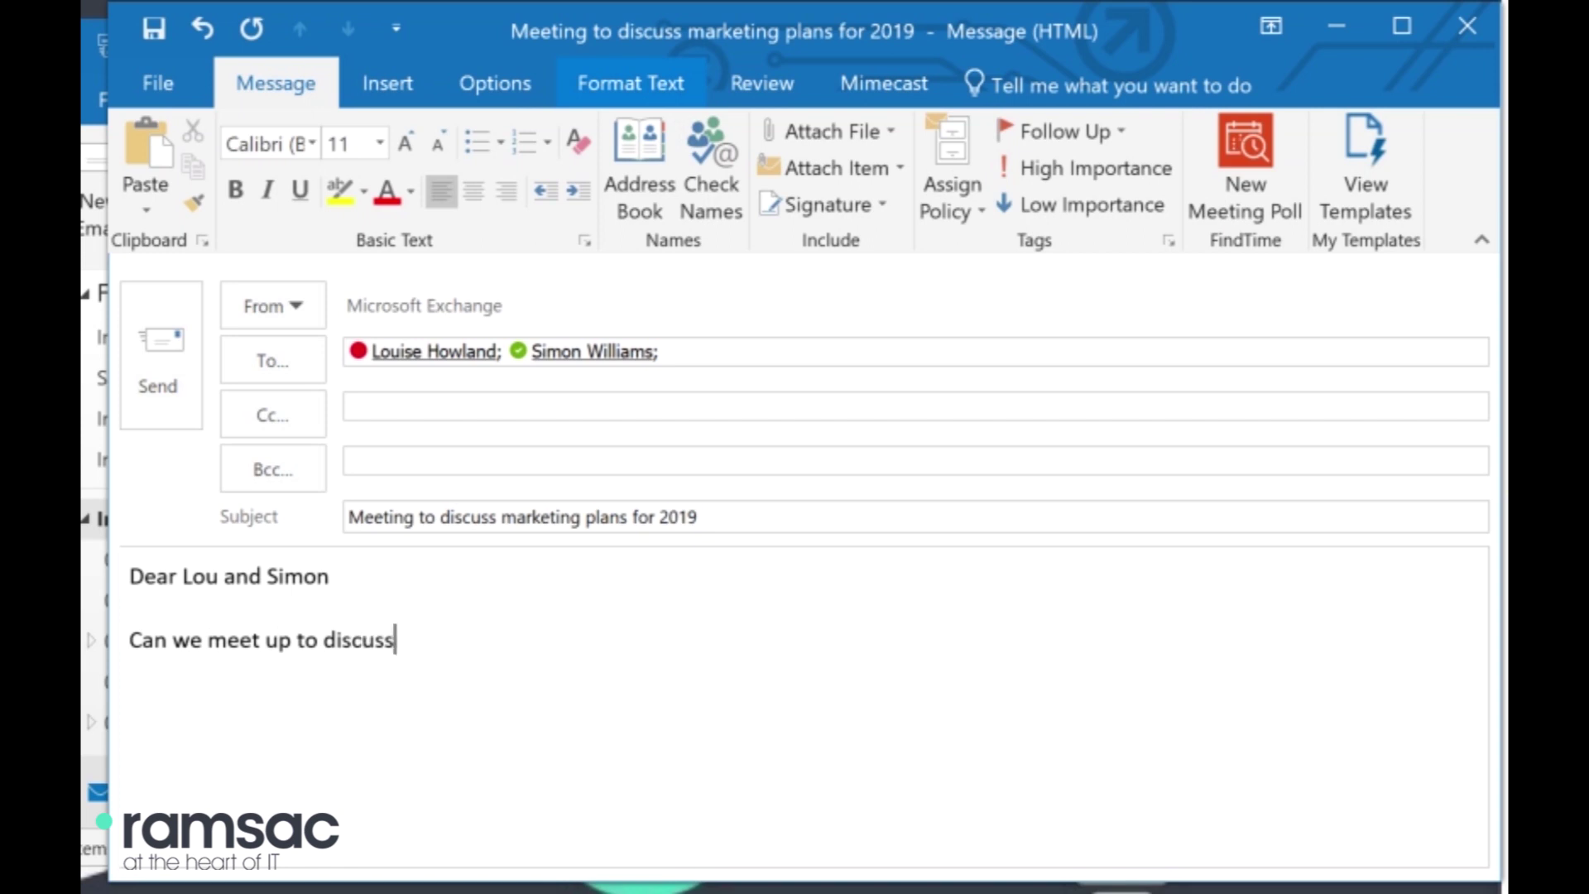
{"action": "key", "text": "Return"}
{"action": "key", "text": "Return"}
{"action": "type", "text": "Dan"}
{"action": "key", "text": "Return"}
{"action": "key", "text": "Return"}
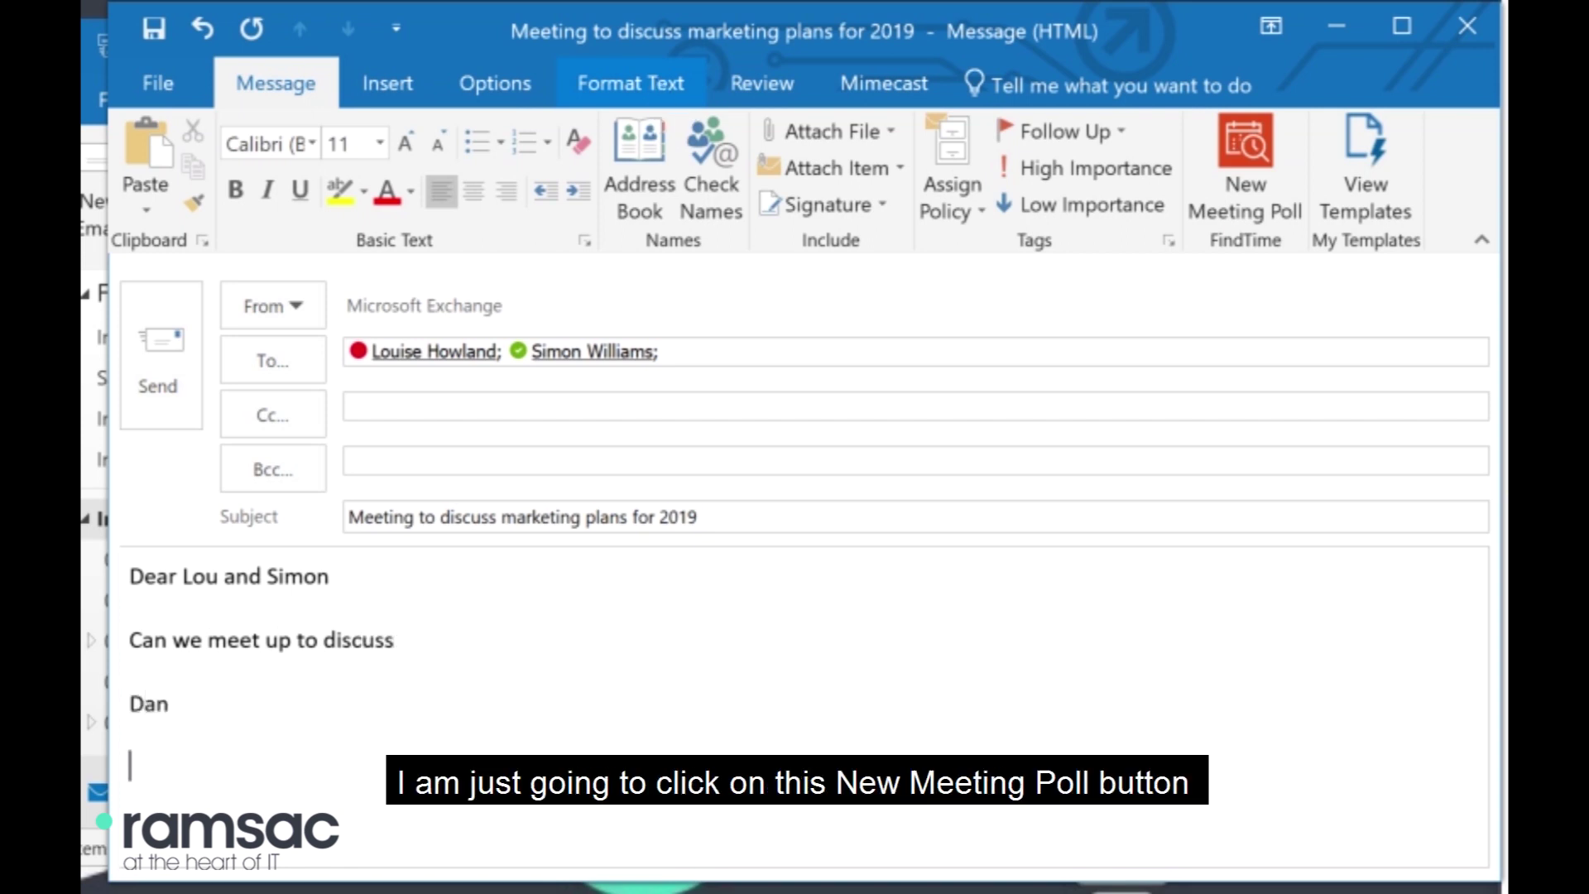
Step: Create a new FindTime meeting poll for this email with a duration of 1 hour
{"action": "left_click", "coordinate": [1246, 213]}
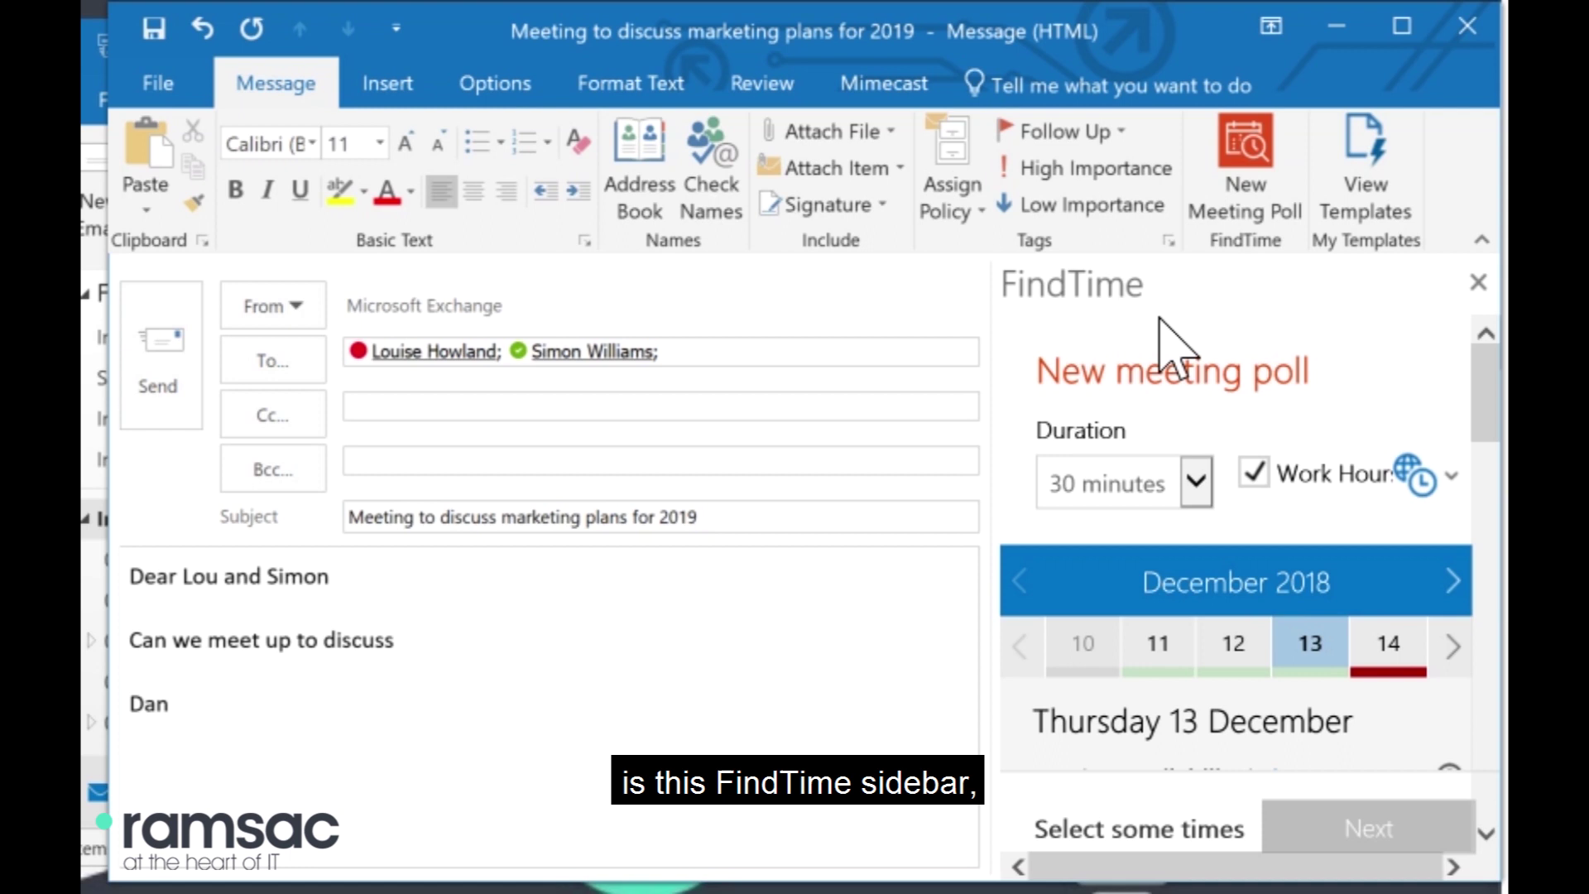
{"action": "left_click", "coordinate": [1197, 474]}
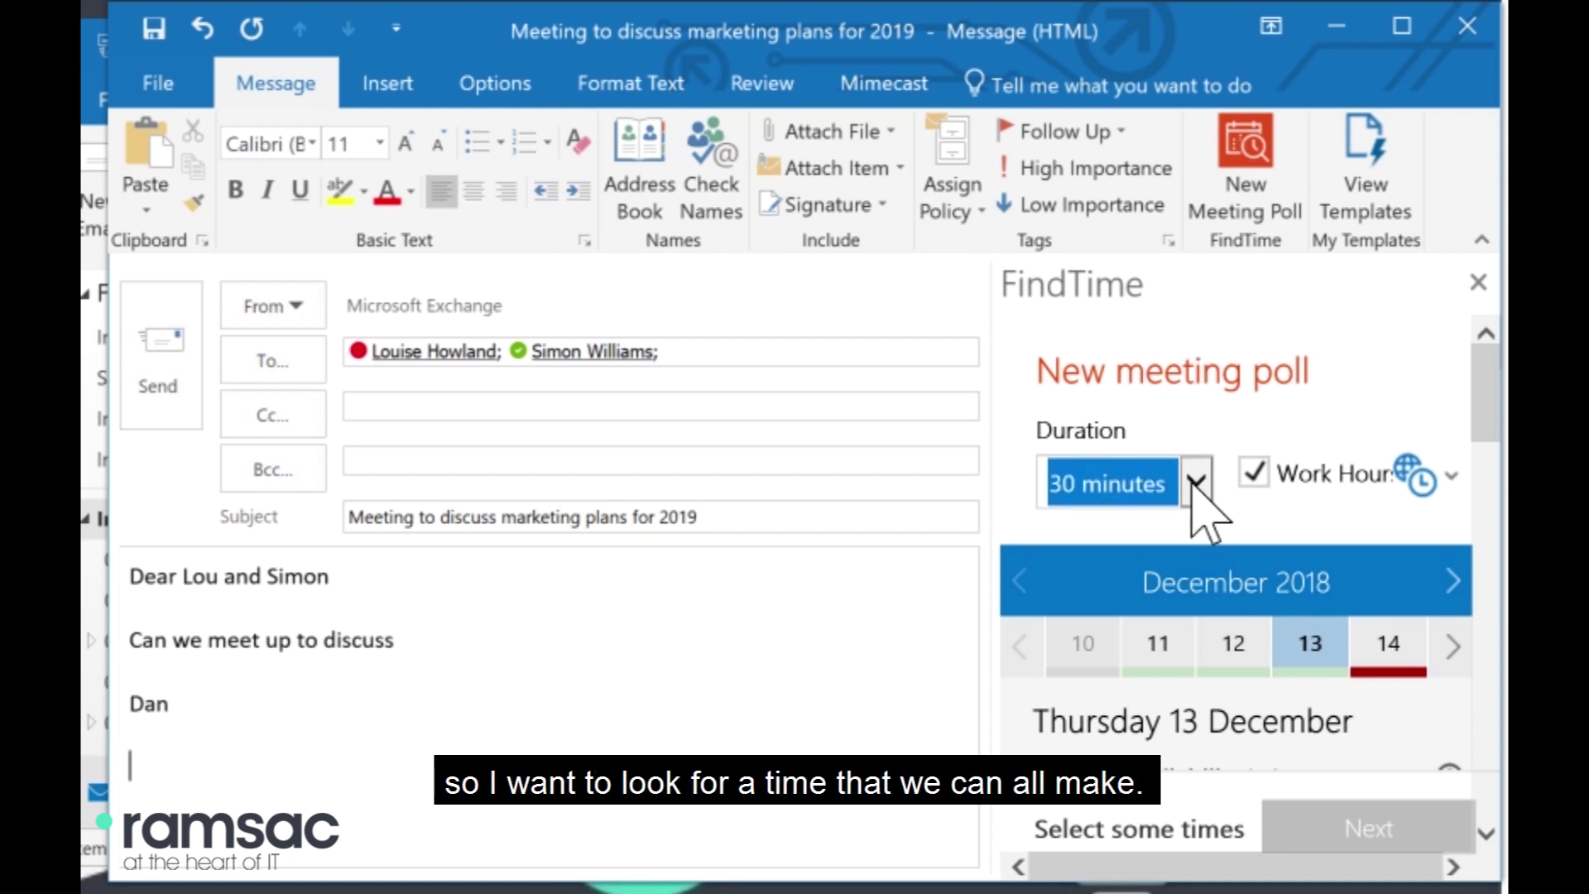
{"action": "left_click", "coordinate": [1194, 482]}
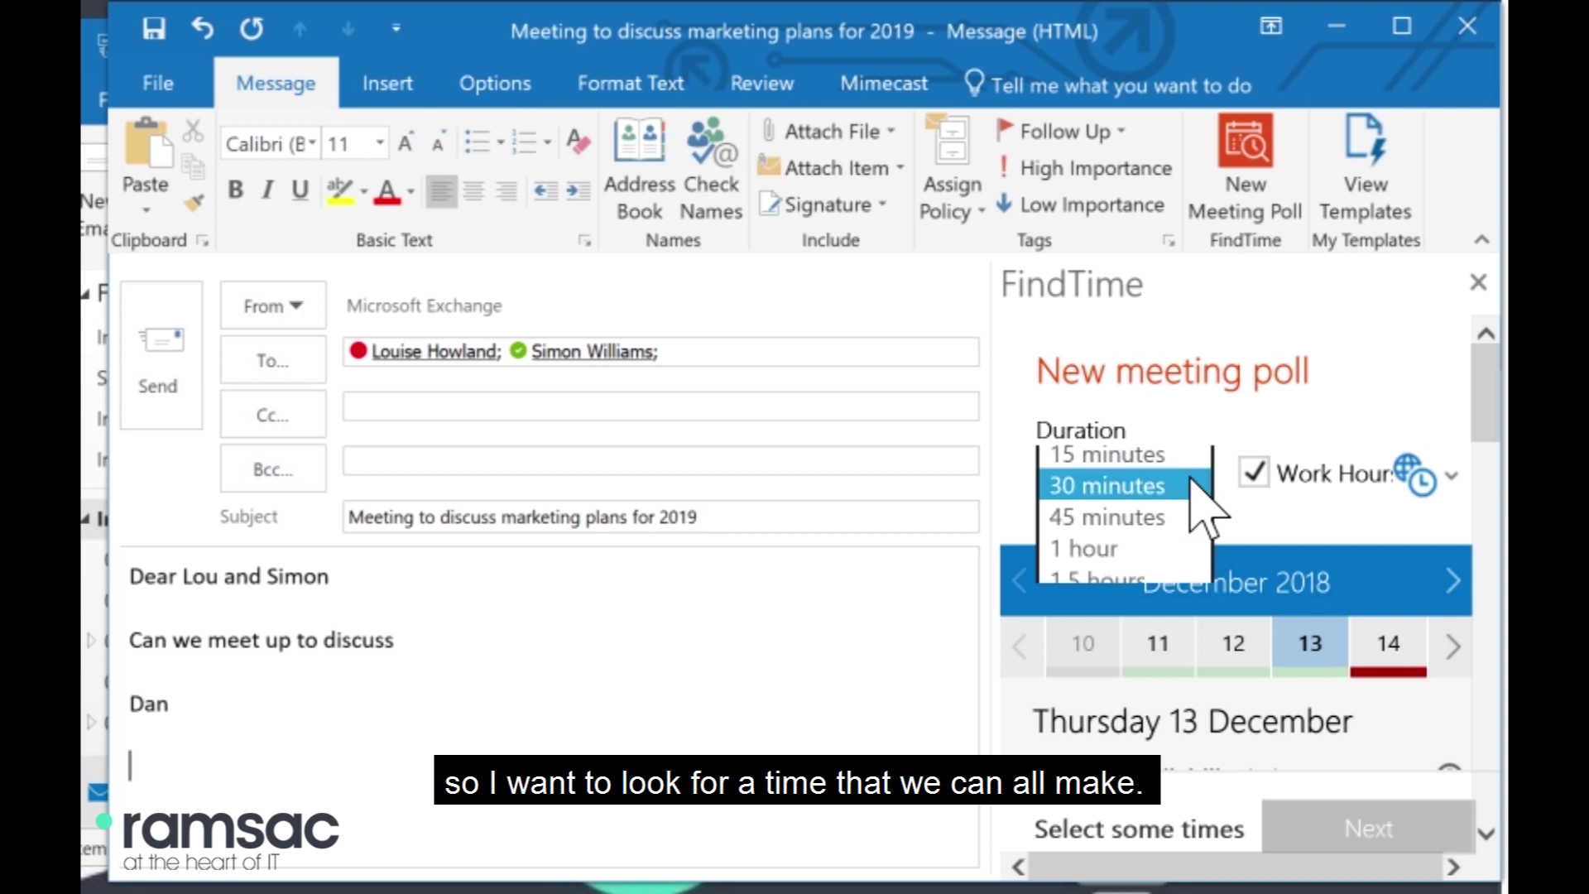
{"action": "left_click", "coordinate": [1127, 551]}
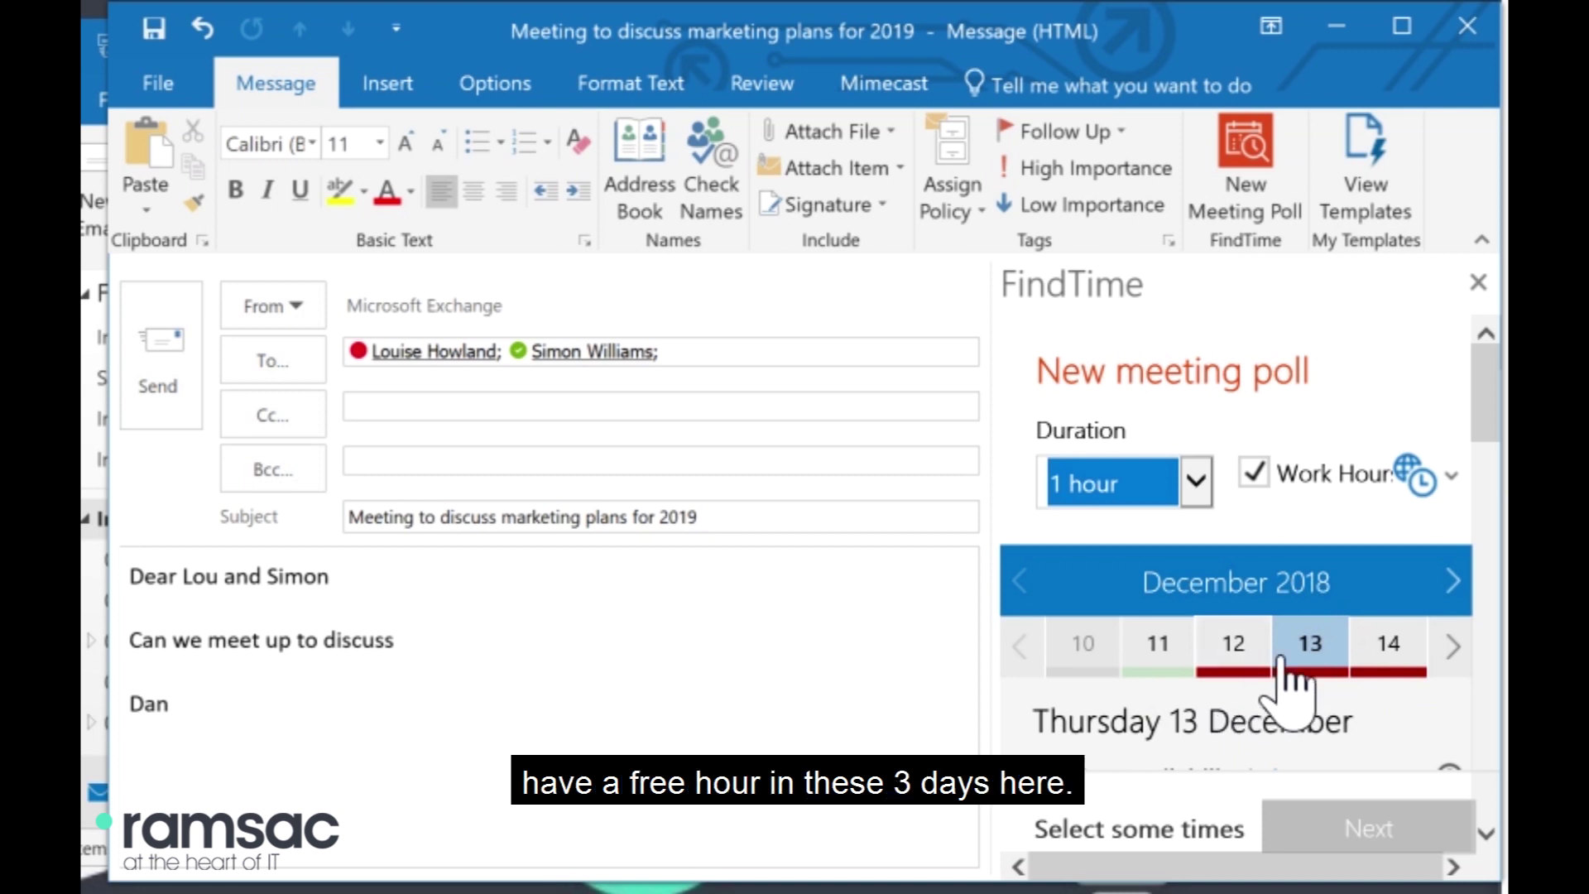
Step: Propose 13:00 on Monday 17 December of the following week and check the individual attendees' availability for that slot
{"action": "left_click", "coordinate": [1451, 645]}
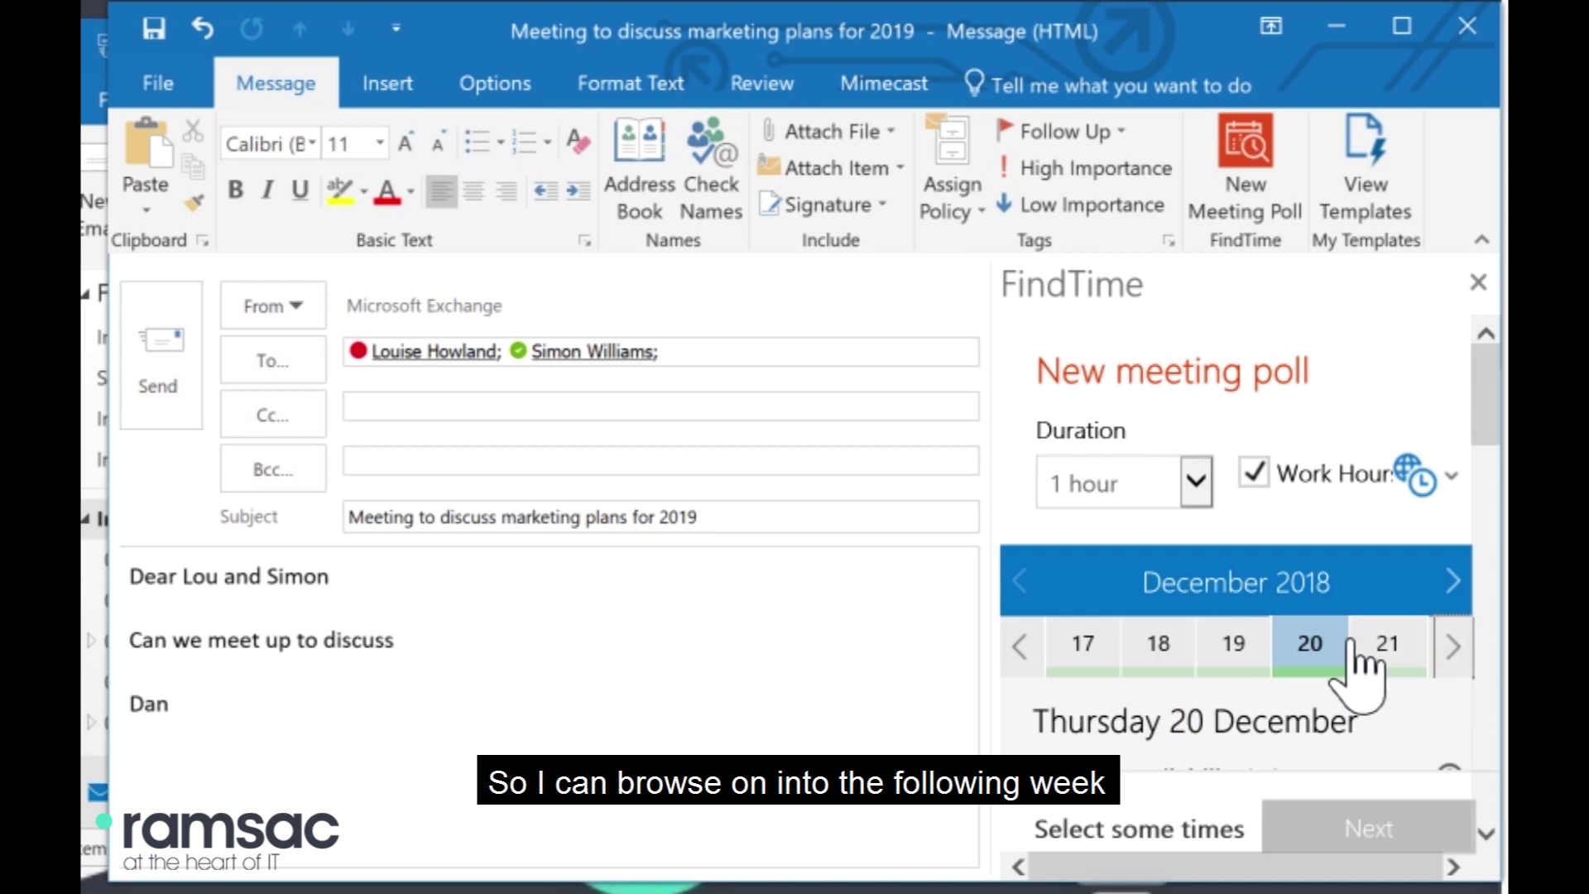
{"action": "left_click", "coordinate": [1105, 662]}
{"action": "scroll", "coordinate": [1163, 672], "scroll_direction": "down", "scroll_amount": 3}
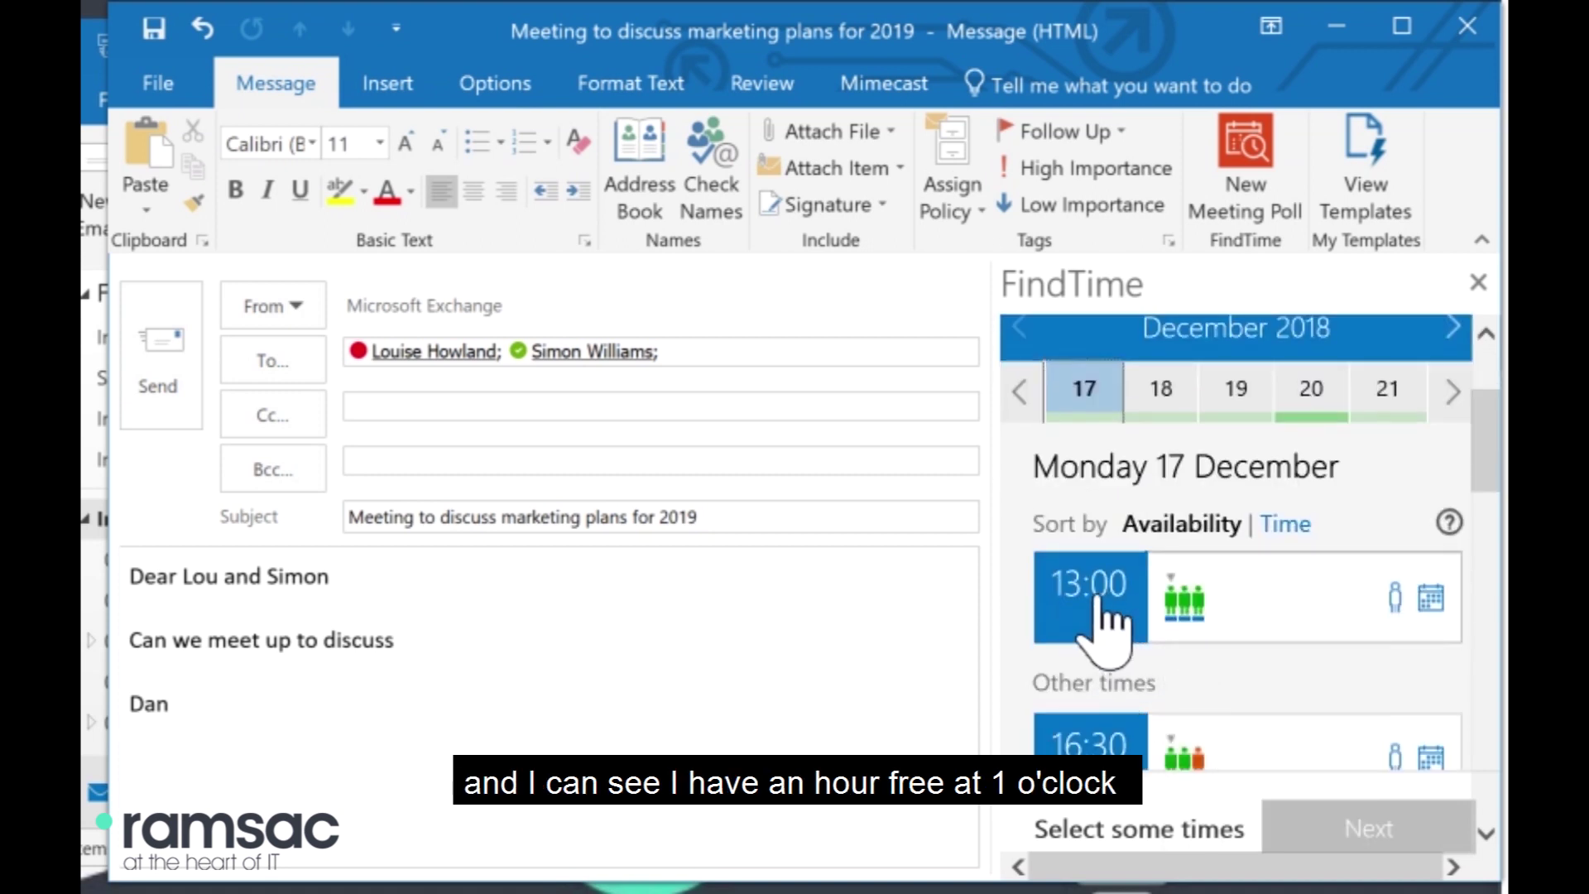
{"action": "left_click", "coordinate": [1092, 613]}
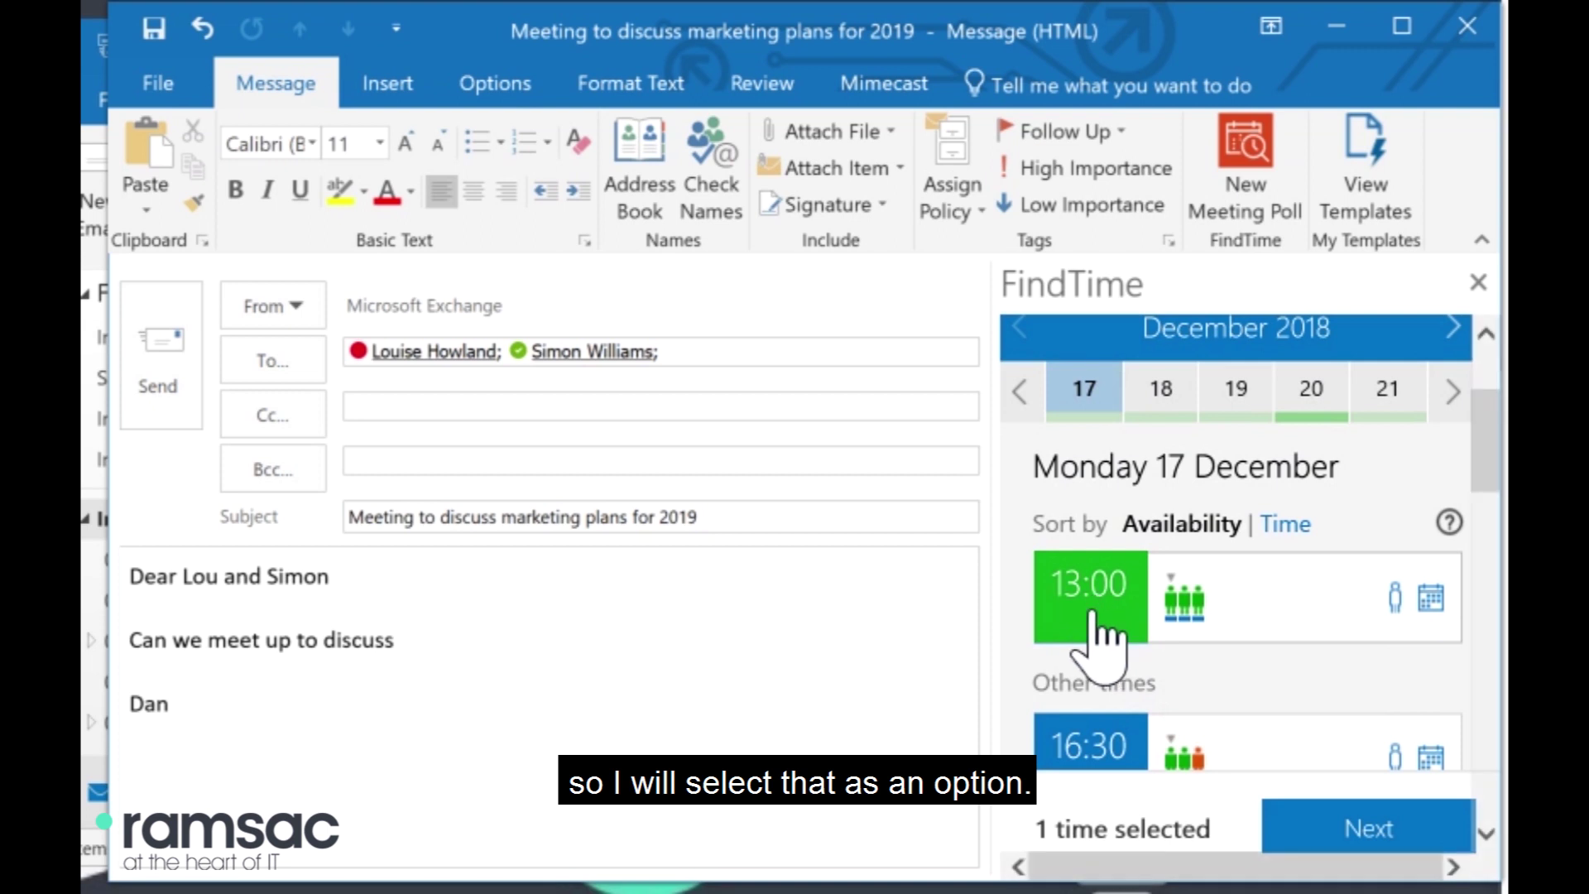
{"action": "mouse_move", "coordinate": [1177, 614]}
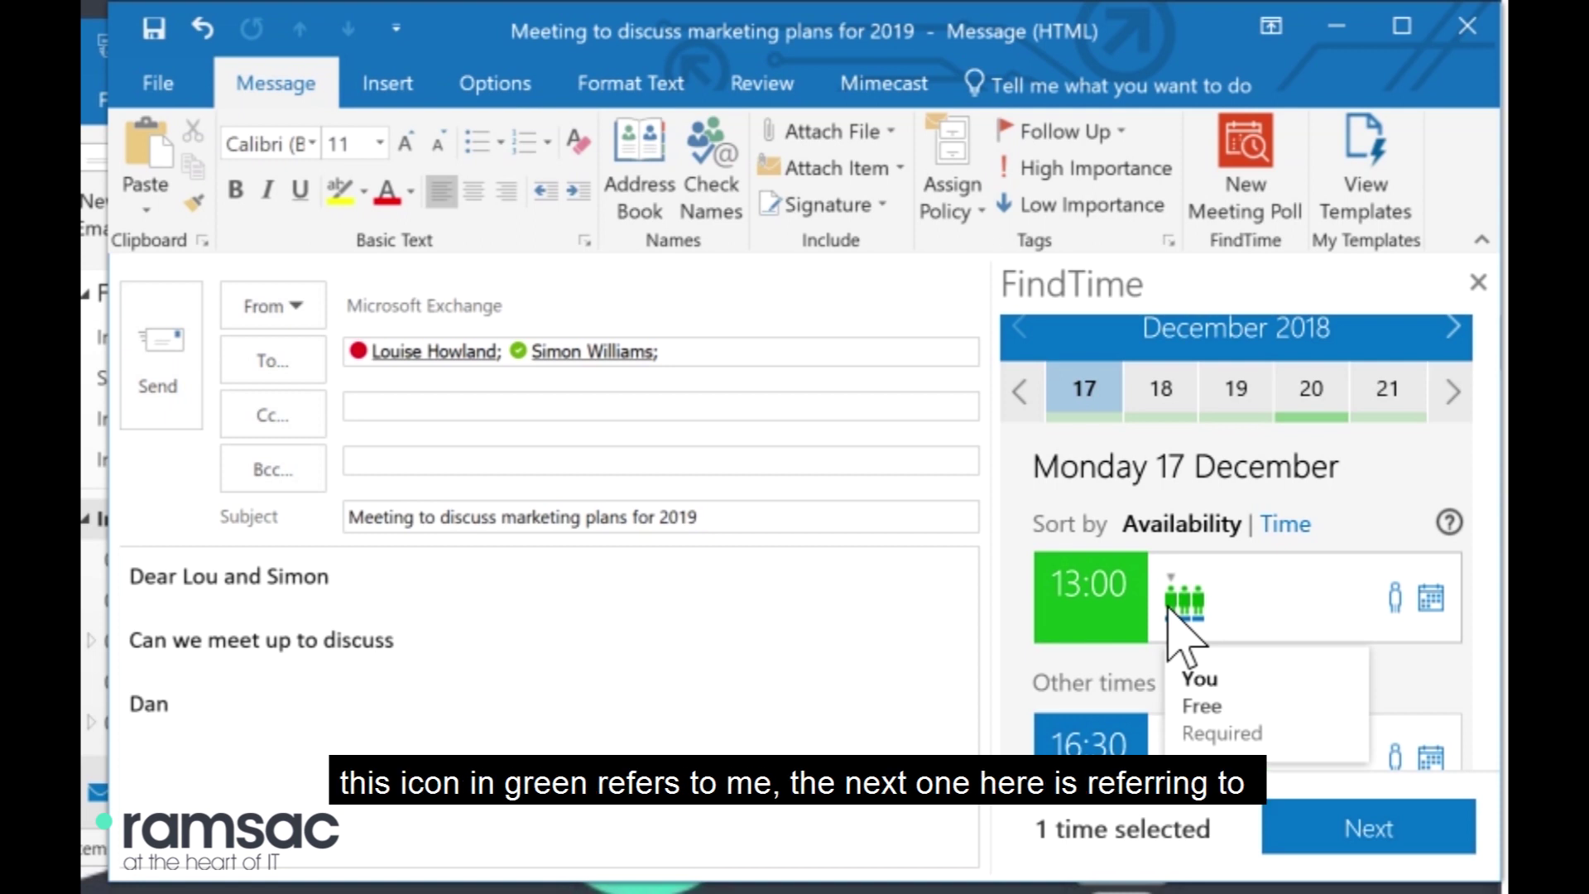
{"action": "mouse_move", "coordinate": [1185, 602]}
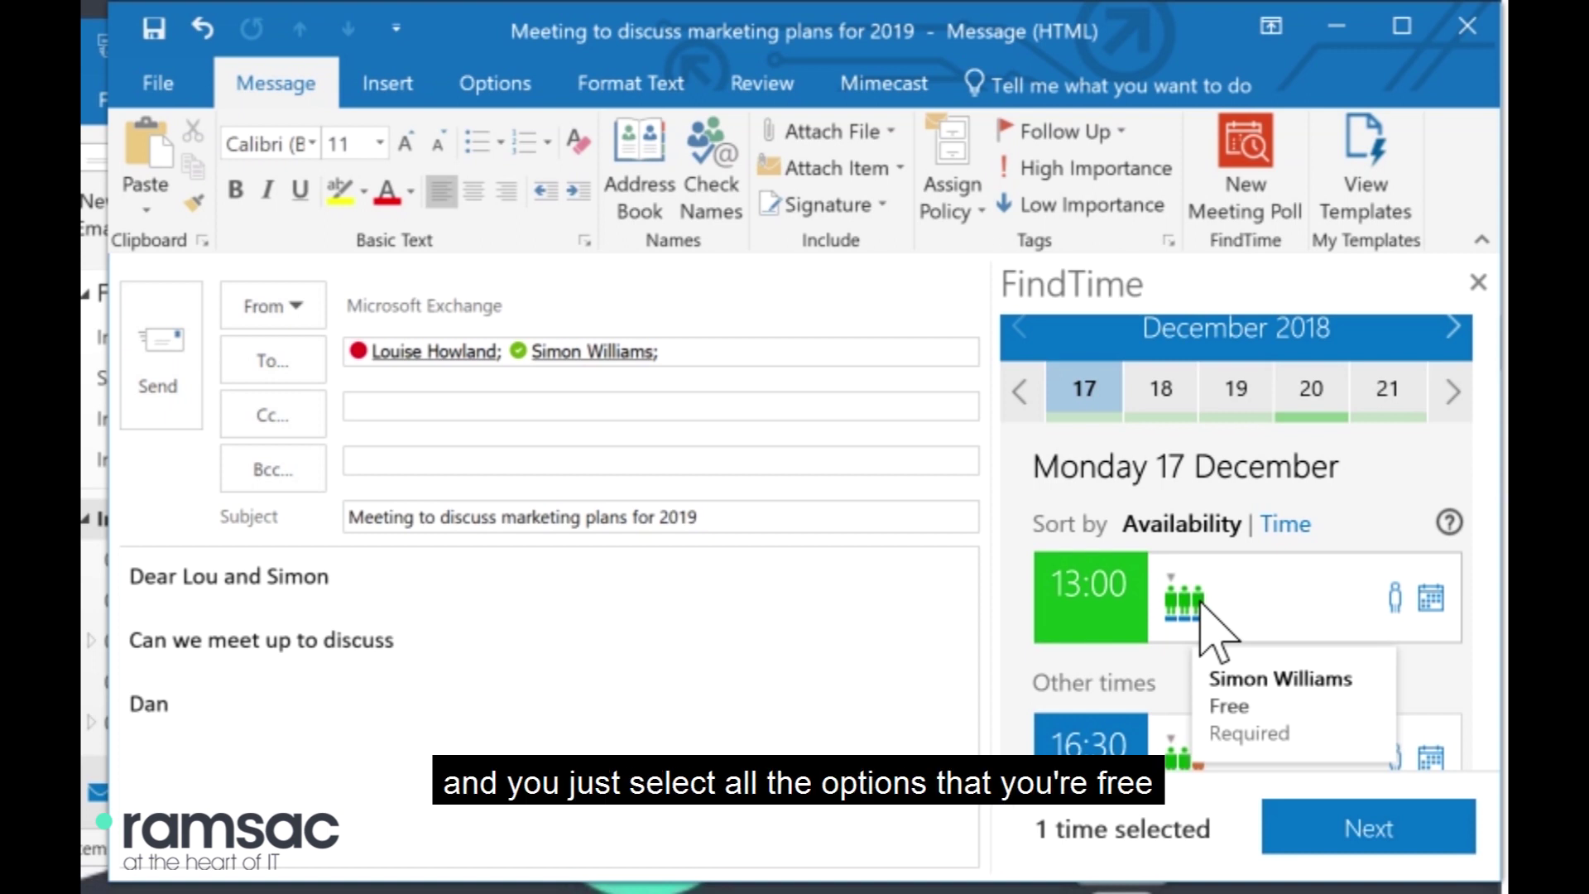
Step: Add 17:00 on Tuesday 18 December and 9:30 on Wednesday 19 December to the proposed meeting times
{"action": "left_click", "coordinate": [1167, 397]}
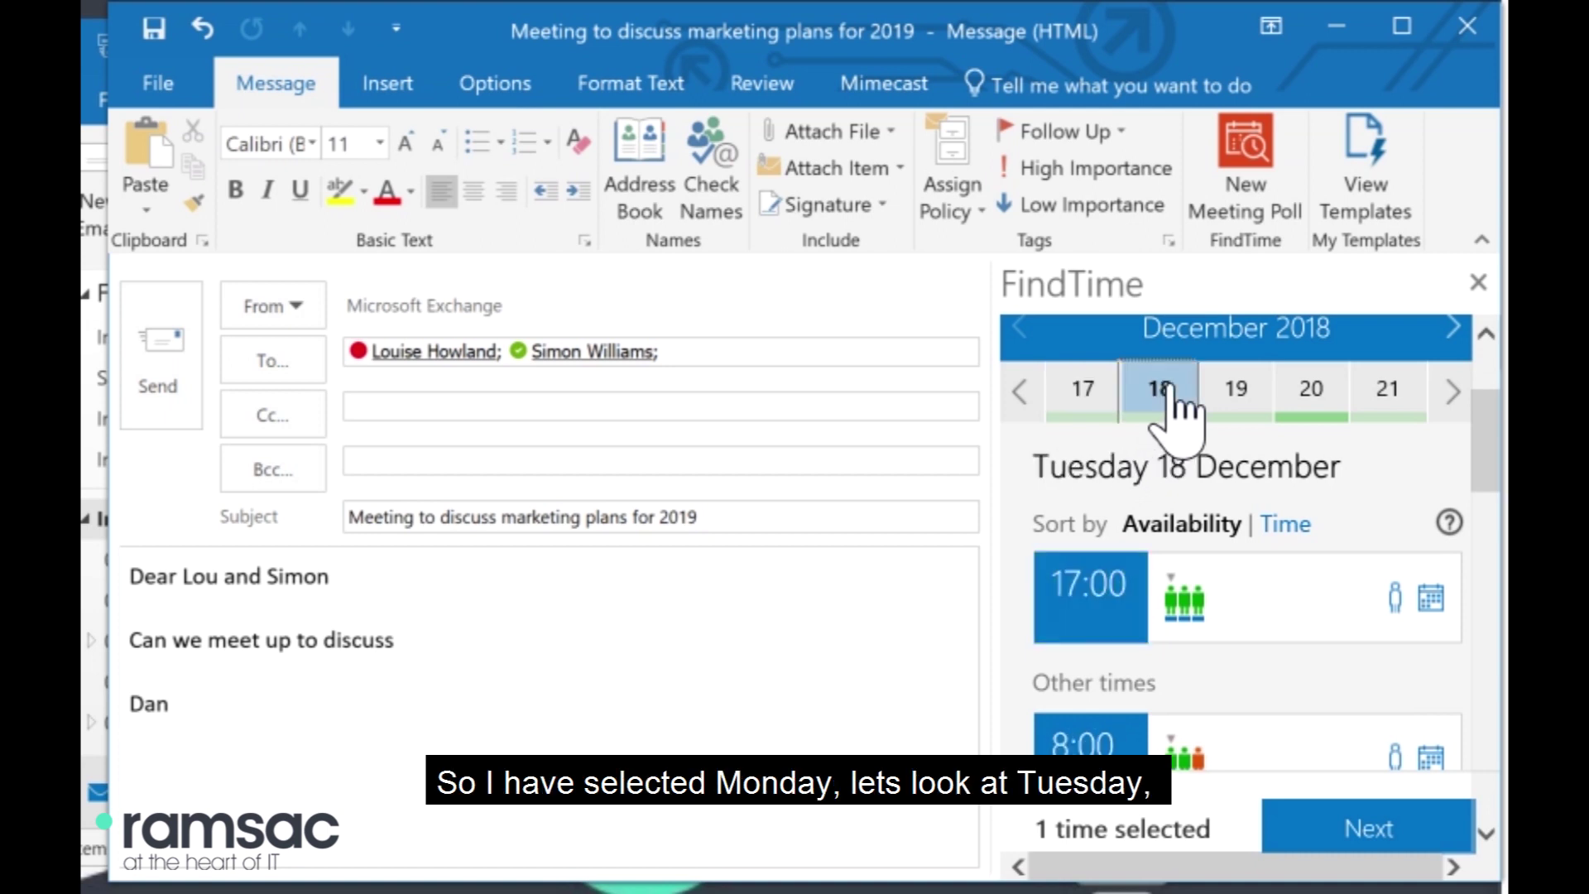
{"action": "left_click", "coordinate": [1086, 584]}
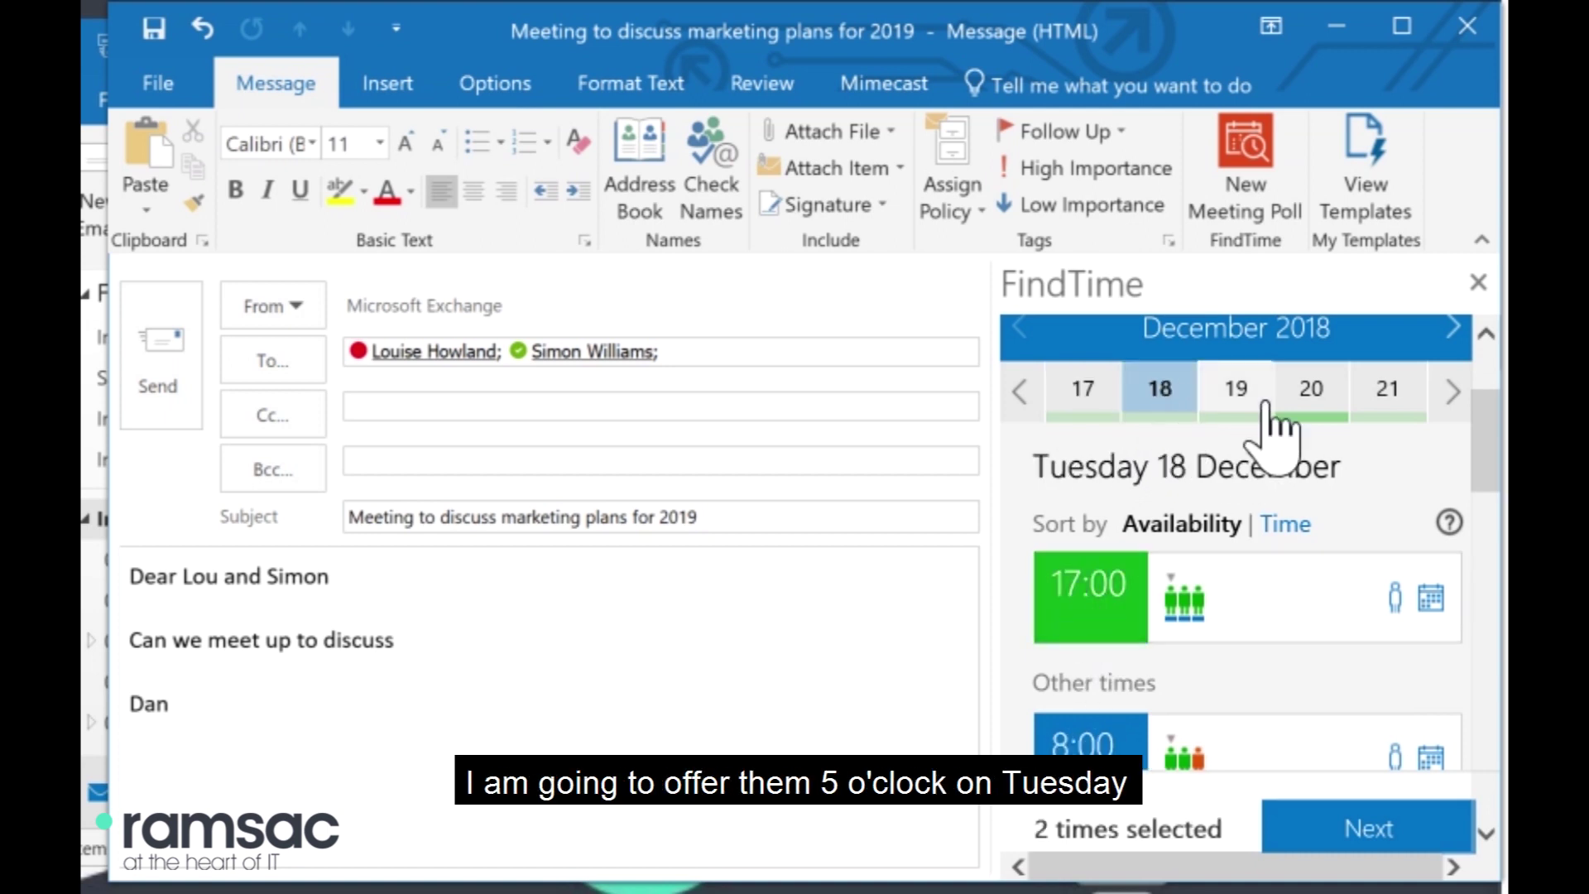
{"action": "left_click", "coordinate": [1238, 399]}
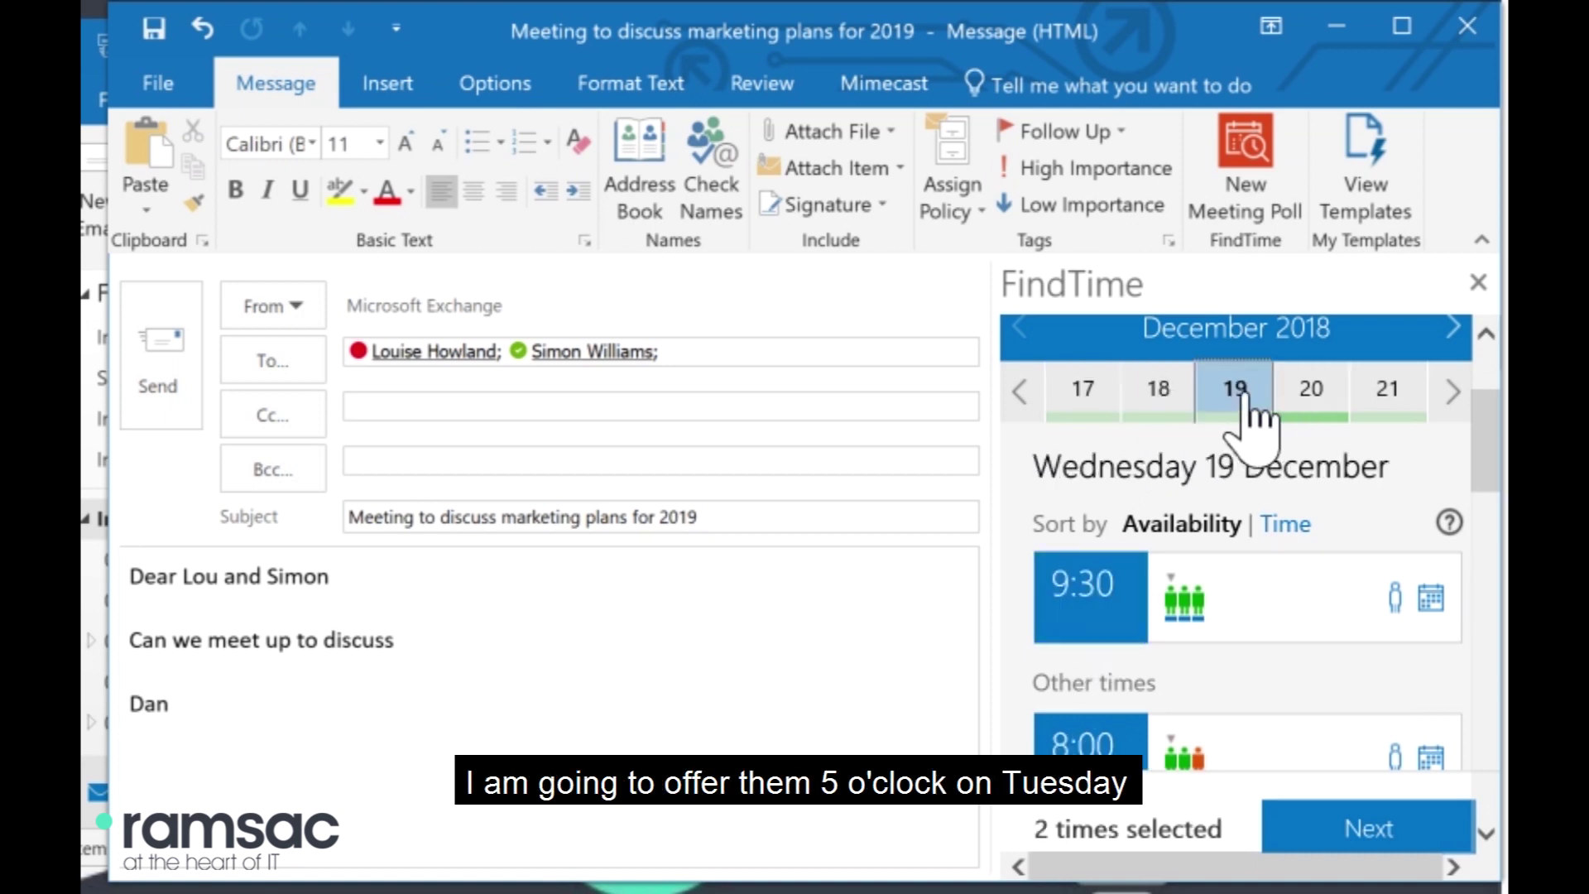
{"action": "left_click", "coordinate": [1113, 622]}
Step: Add 10:00, 11:00 and 12:00 on Thursday 20 December to the proposed meeting times
{"action": "left_click", "coordinate": [1312, 399]}
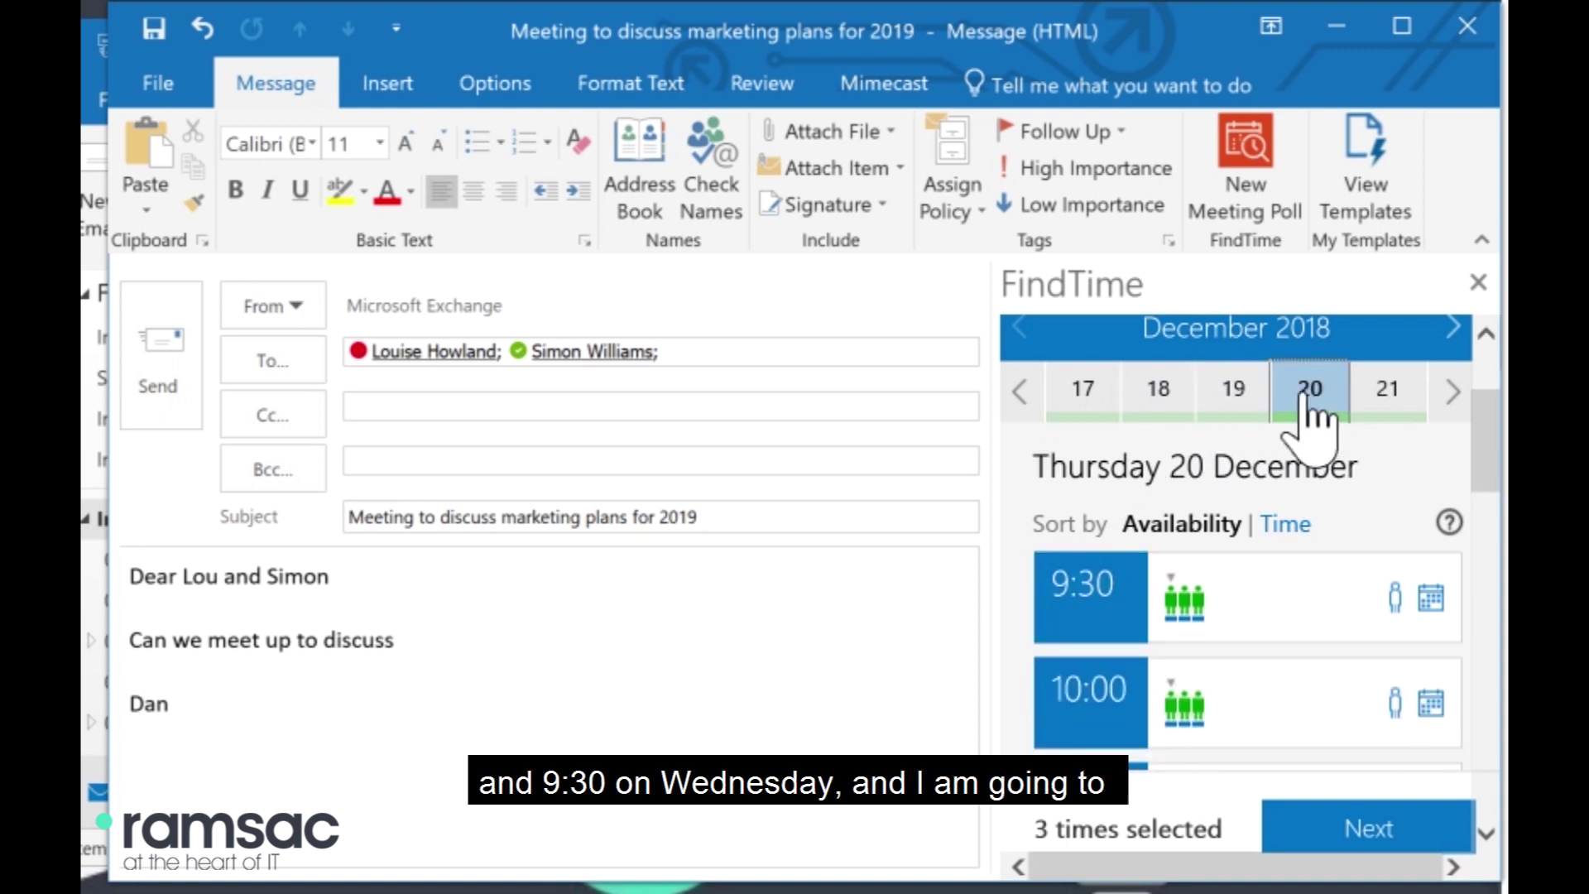
{"action": "scroll", "coordinate": [1241, 579], "scroll_direction": "down", "scroll_amount": 1}
{"action": "left_click", "coordinate": [1105, 641]}
{"action": "scroll", "coordinate": [1224, 656], "scroll_direction": "down", "scroll_amount": 3}
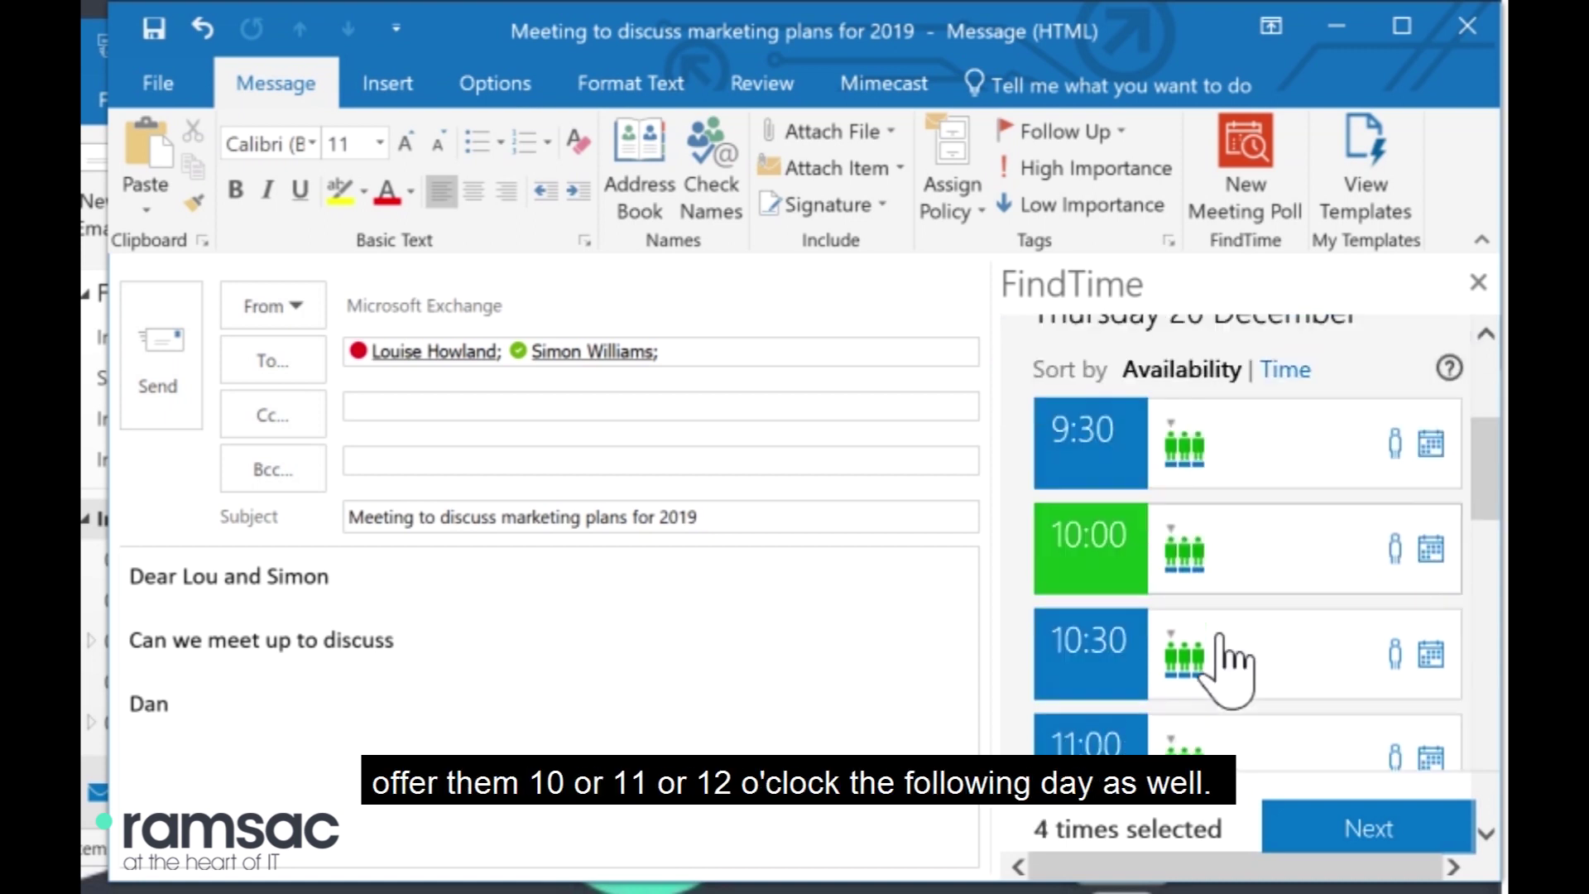
{"action": "left_click", "coordinate": [1117, 587]}
{"action": "scroll", "coordinate": [1175, 617], "scroll_direction": "down", "scroll_amount": 2}
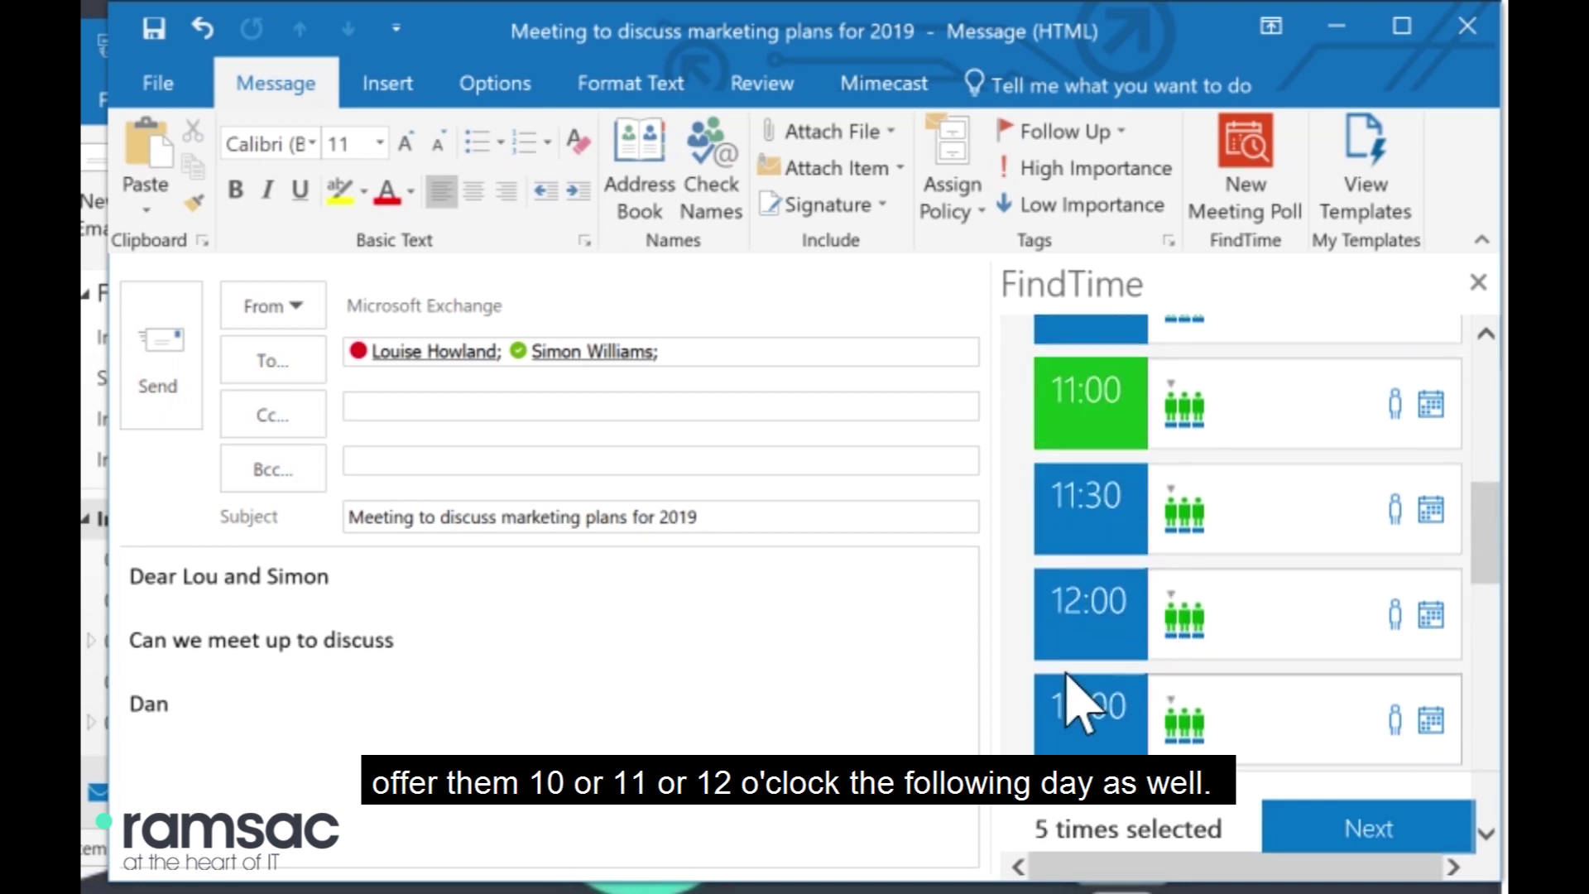
{"action": "left_click", "coordinate": [1088, 616]}
{"action": "scroll", "coordinate": [1315, 496], "scroll_direction": "up", "scroll_amount": 1}
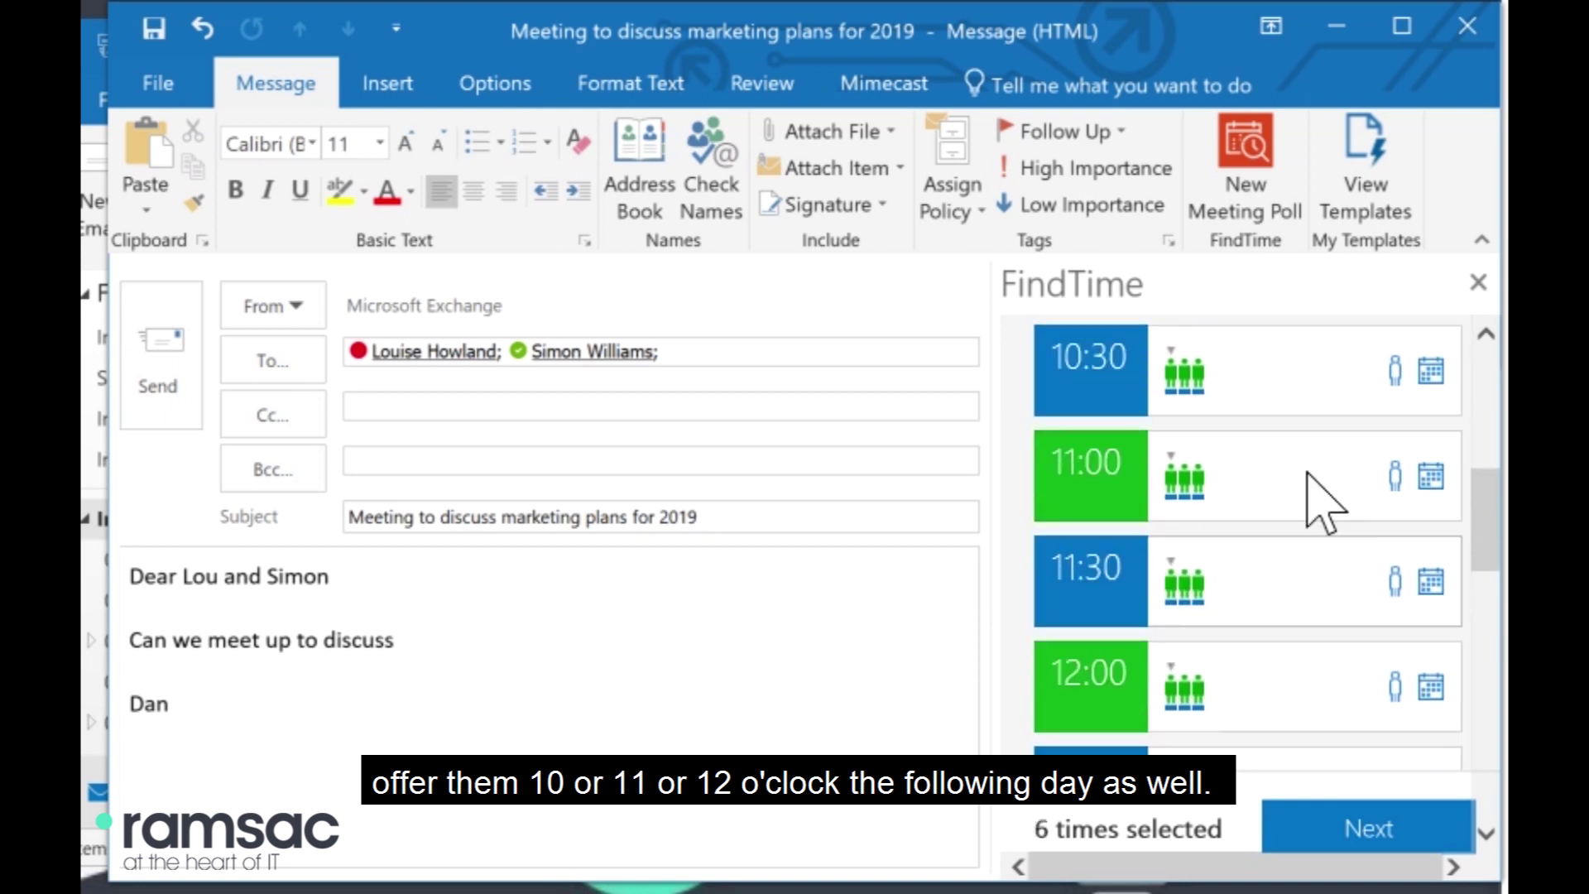
{"action": "scroll", "coordinate": [1308, 571], "scroll_direction": "up", "scroll_amount": 3}
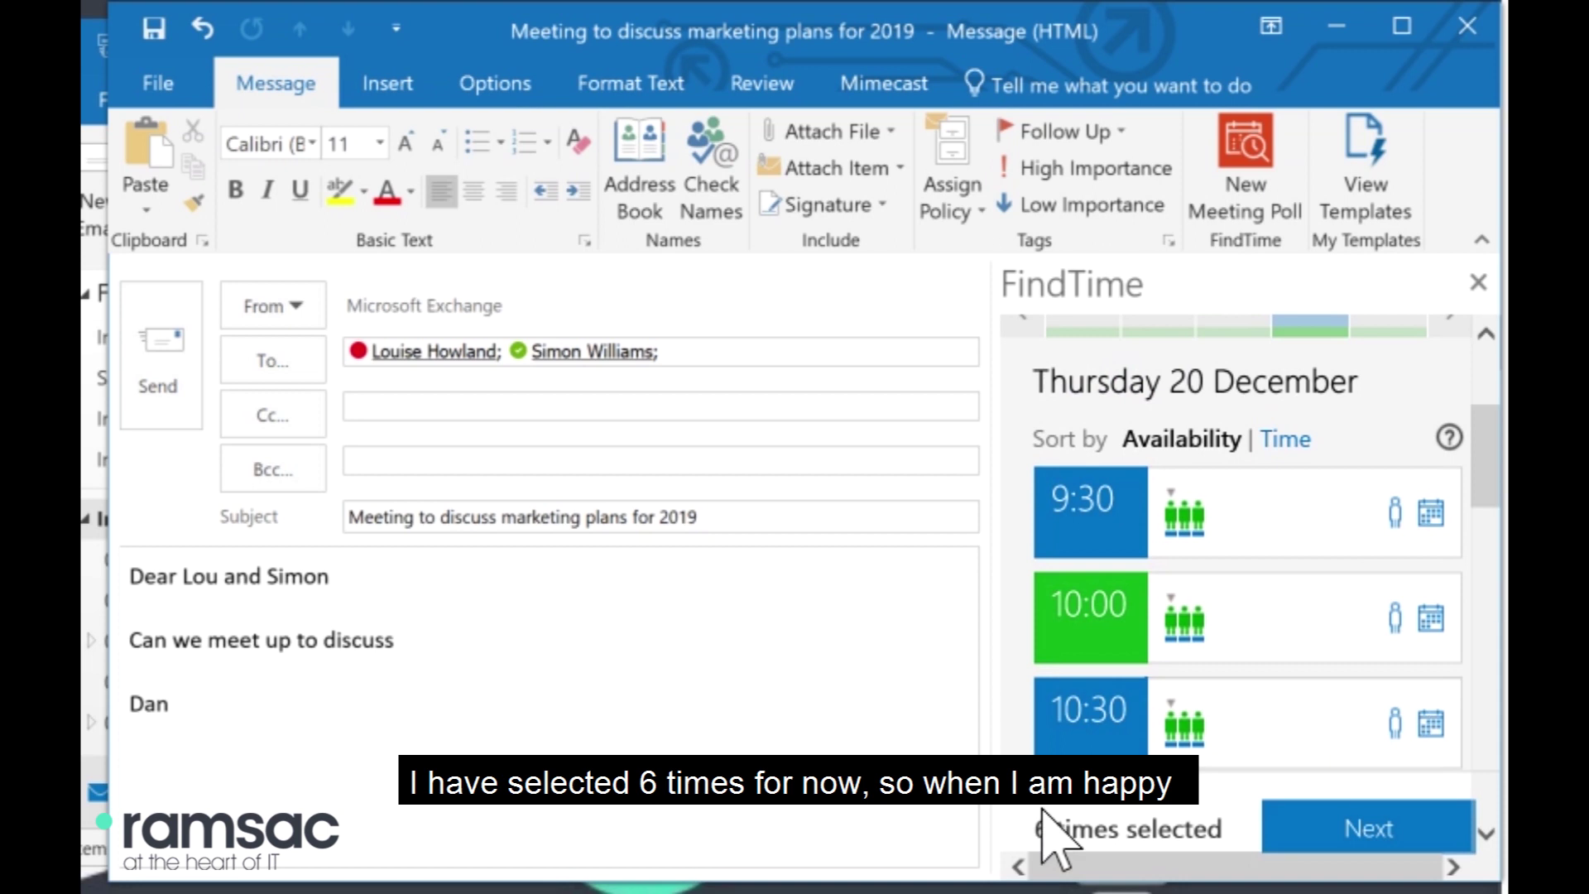
Step: Continue to the poll's meeting details and remove the automatic Skype online meeting from the location
{"action": "left_click", "coordinate": [1351, 821]}
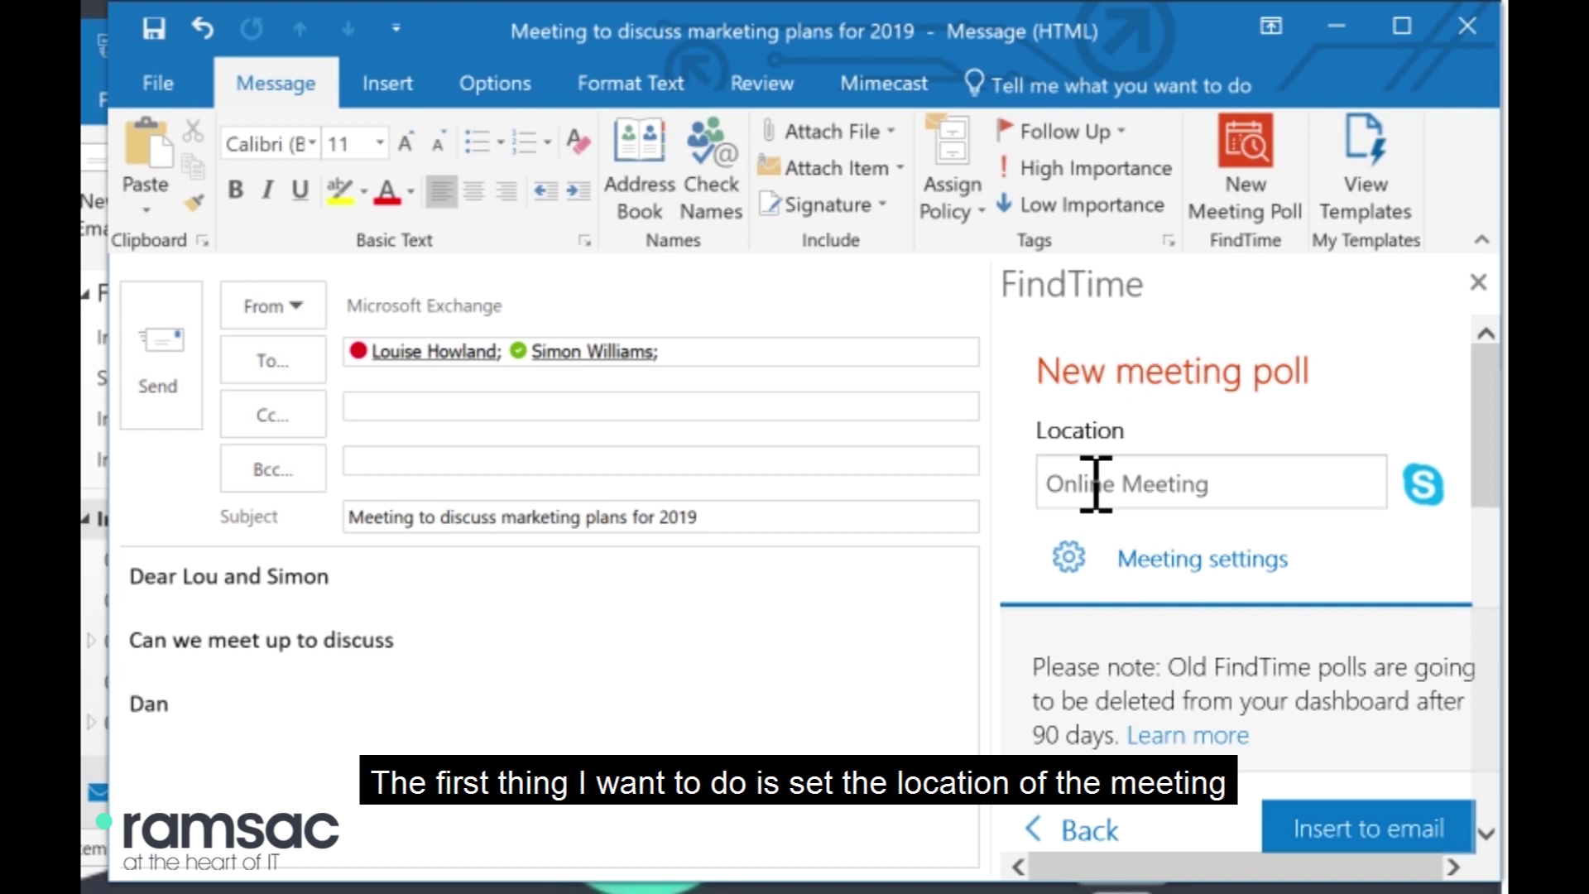
{"action": "left_click", "coordinate": [1420, 487]}
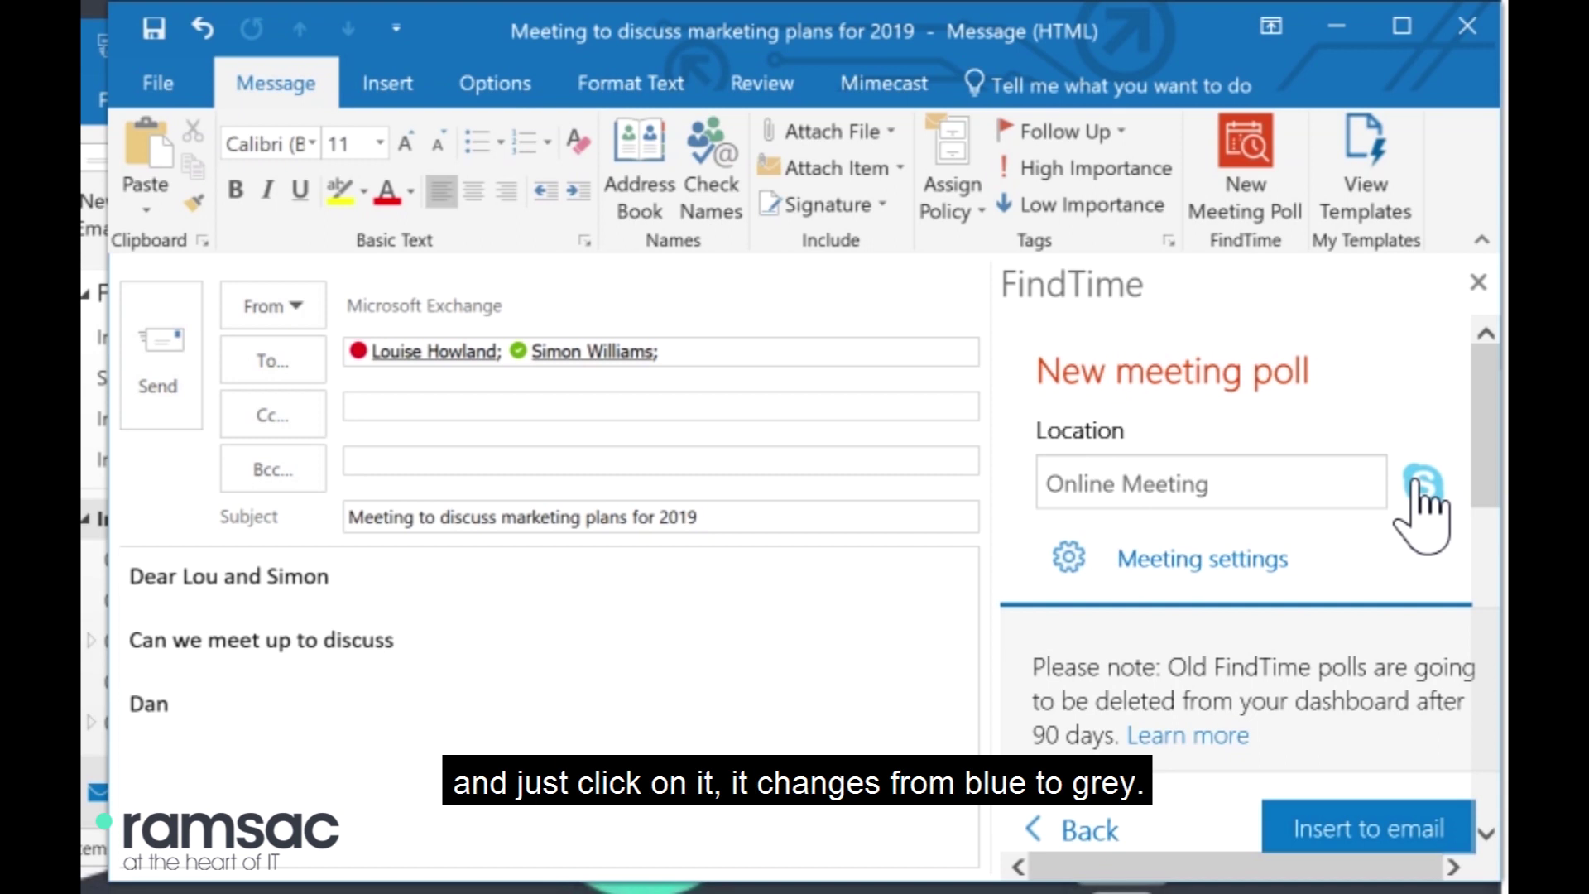
{"action": "left_click", "coordinate": [1418, 487]}
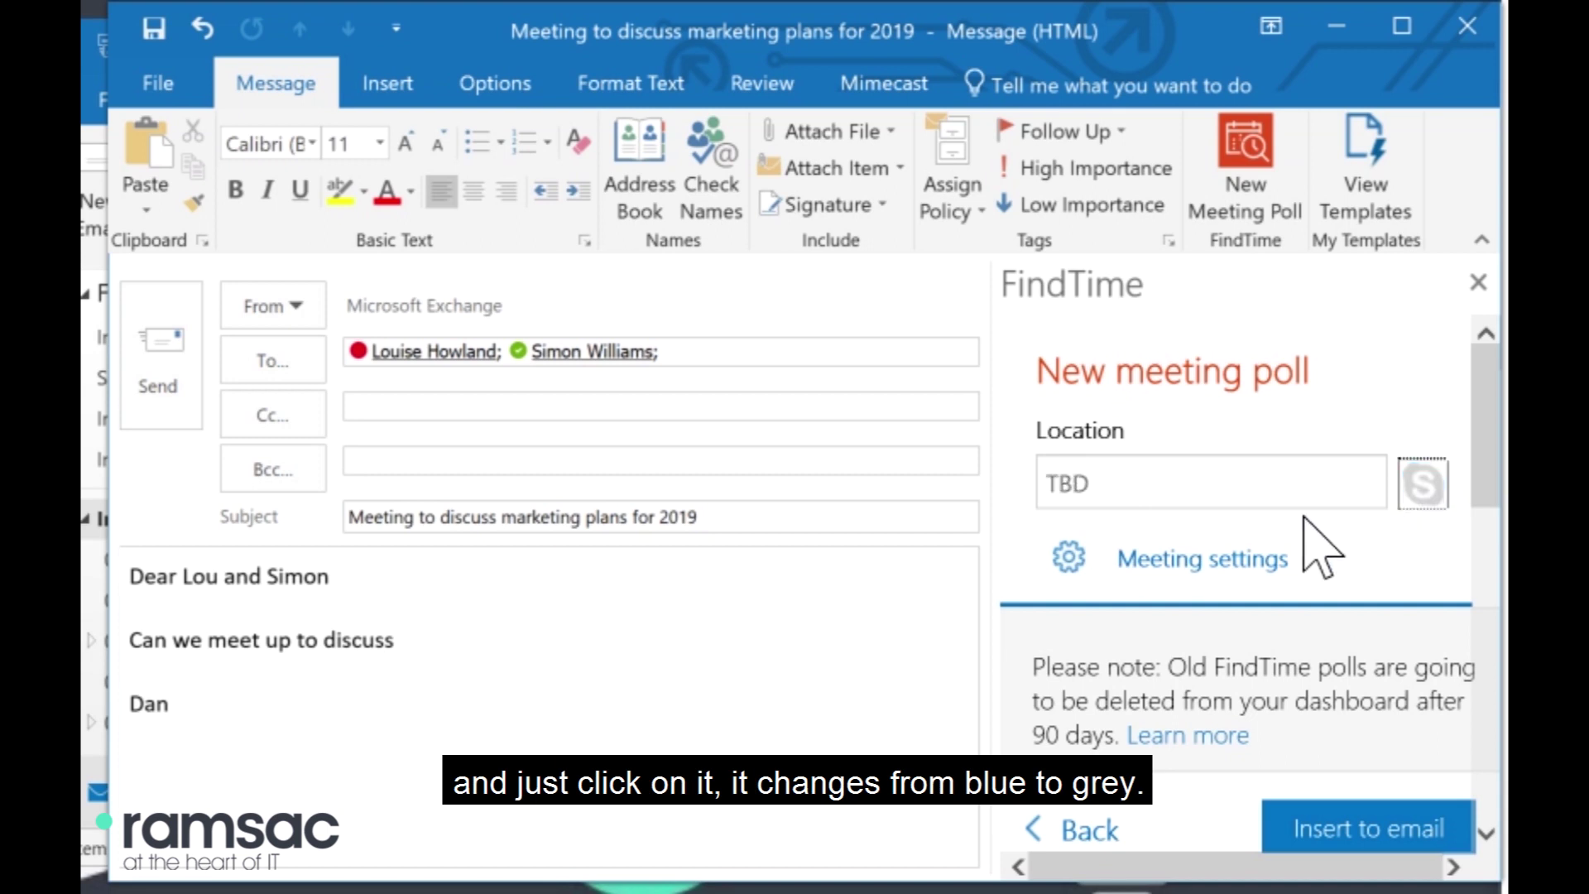
Step: Replace the meeting poll's location with ramsac HQ followed by the office postcode
{"action": "left_click", "coordinate": [1150, 494]}
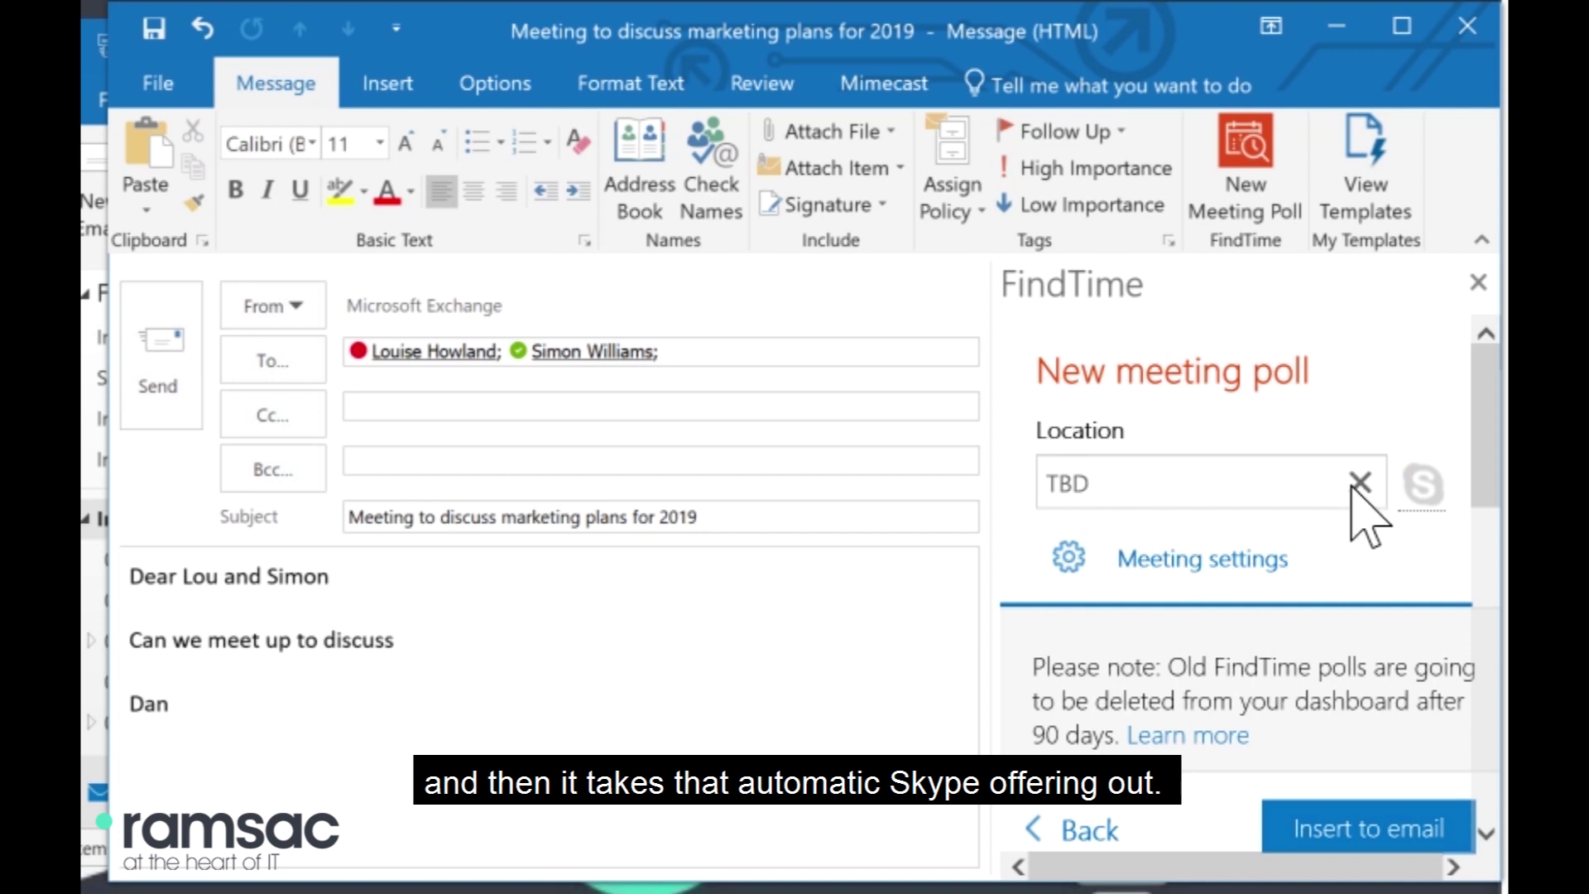
{"action": "double_click", "coordinate": [1200, 486]}
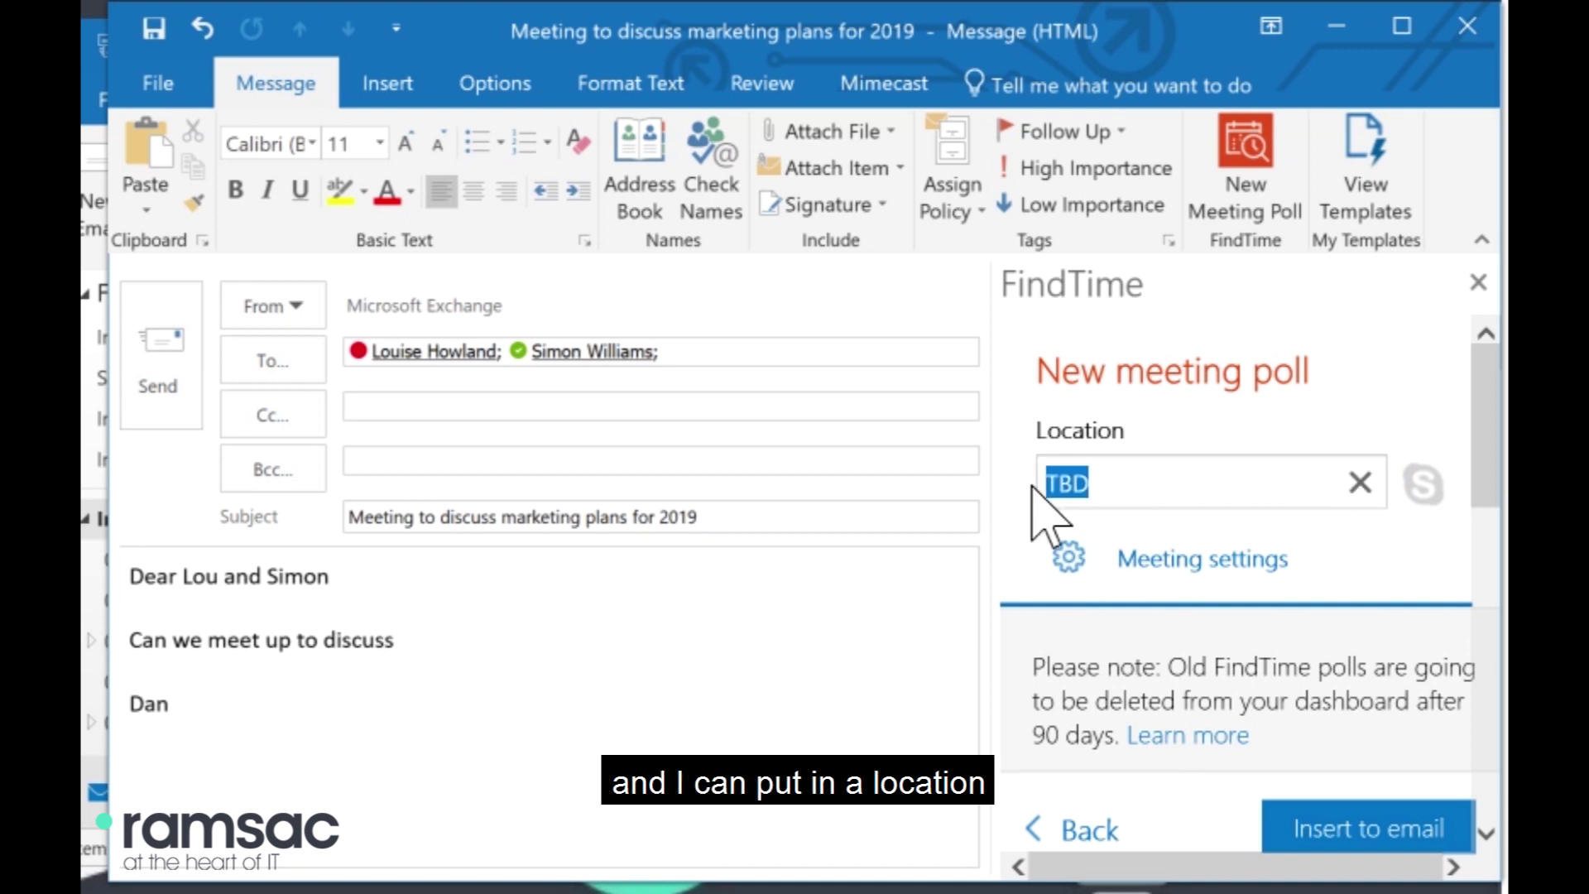
{"action": "key", "text": "BackSpace"}
{"action": "type", "text": "rams"}
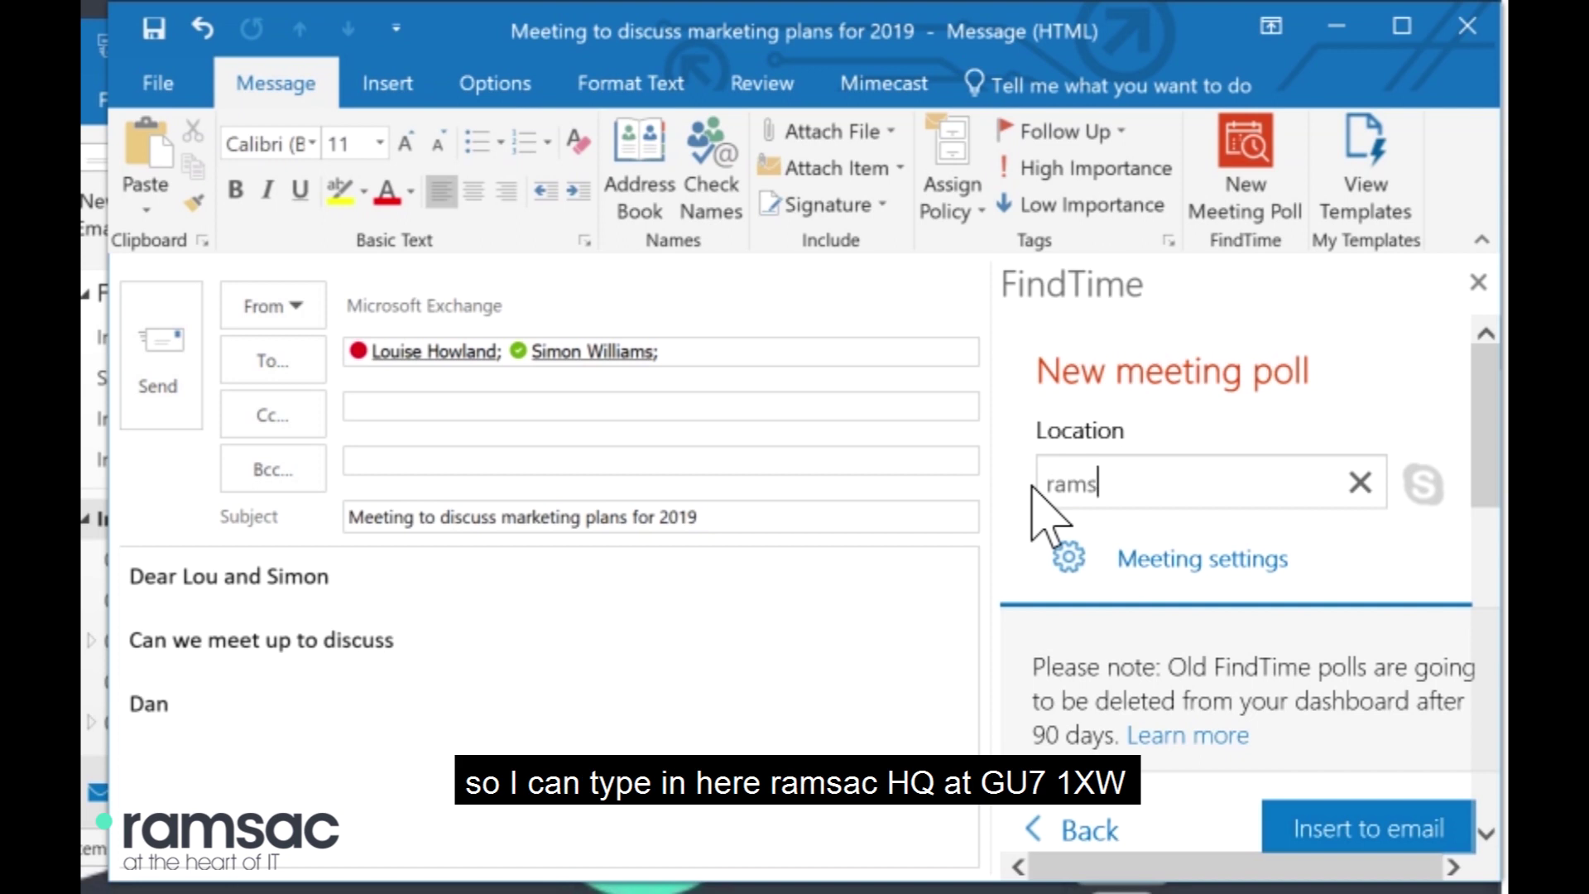
{"action": "type", "text": "ac HQ "}
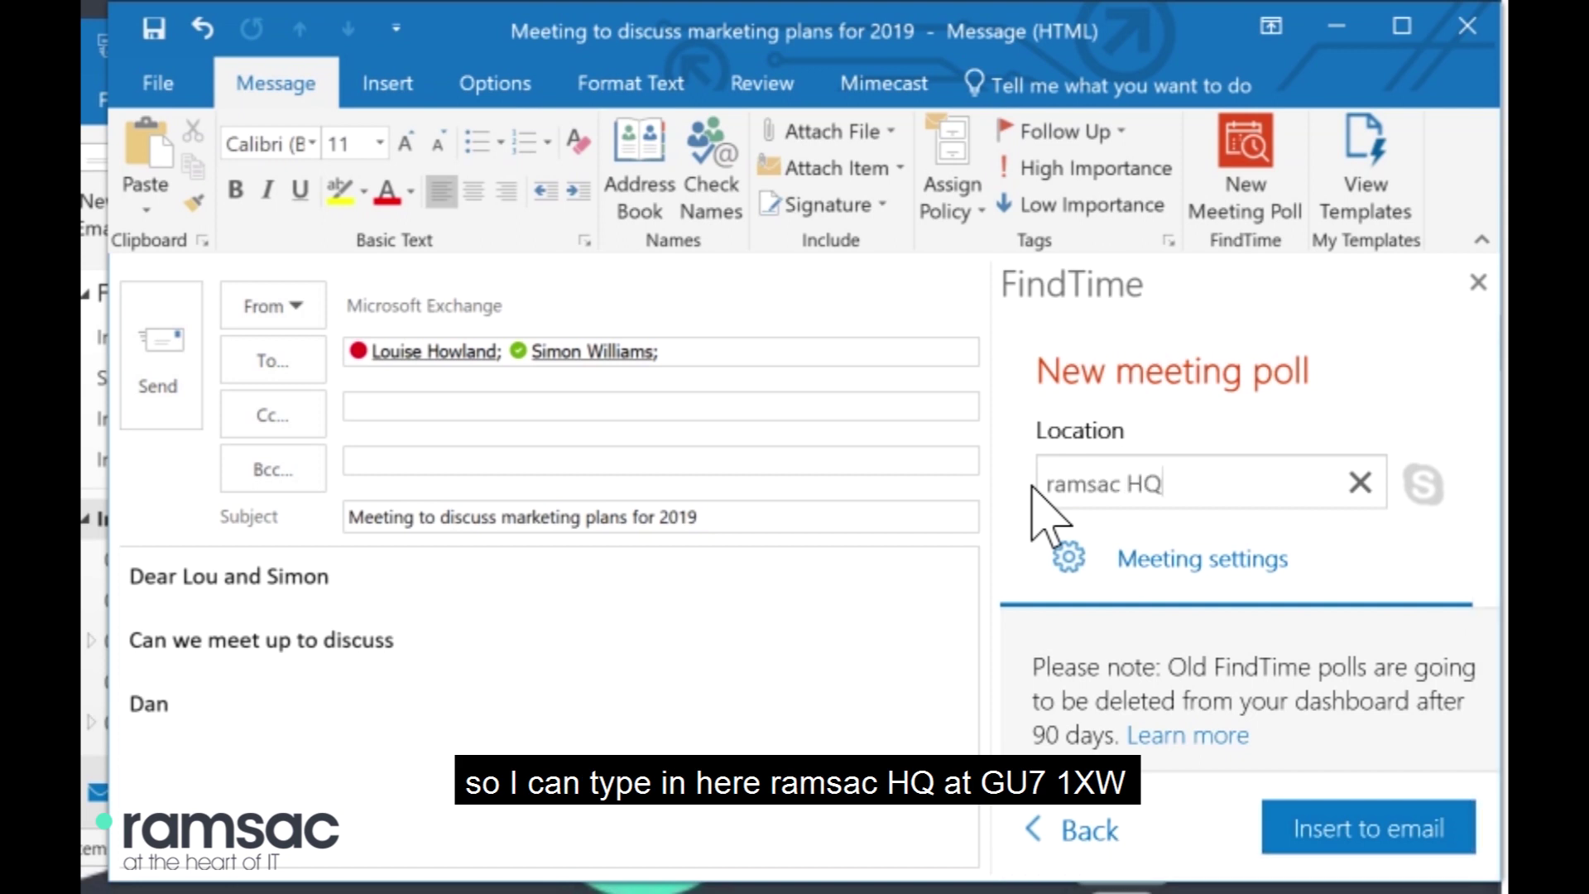
{"action": "type", "text": "GU7 1XW"}
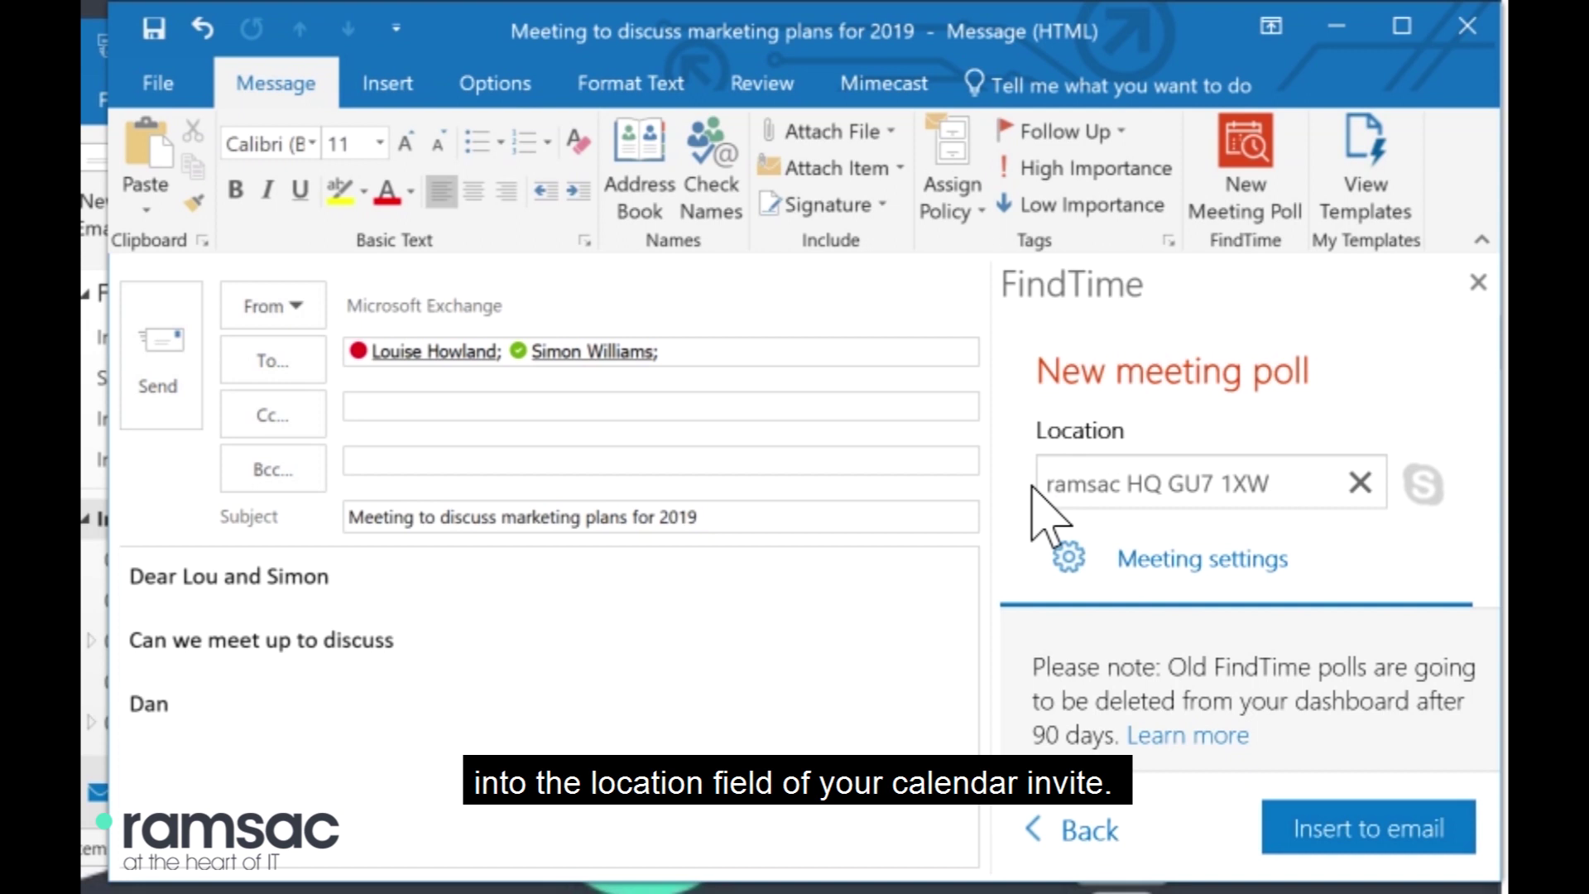
Step: In the poll's meeting settings, switch Notifications off and back on, and turn Holds on
{"action": "left_click", "coordinate": [1136, 559]}
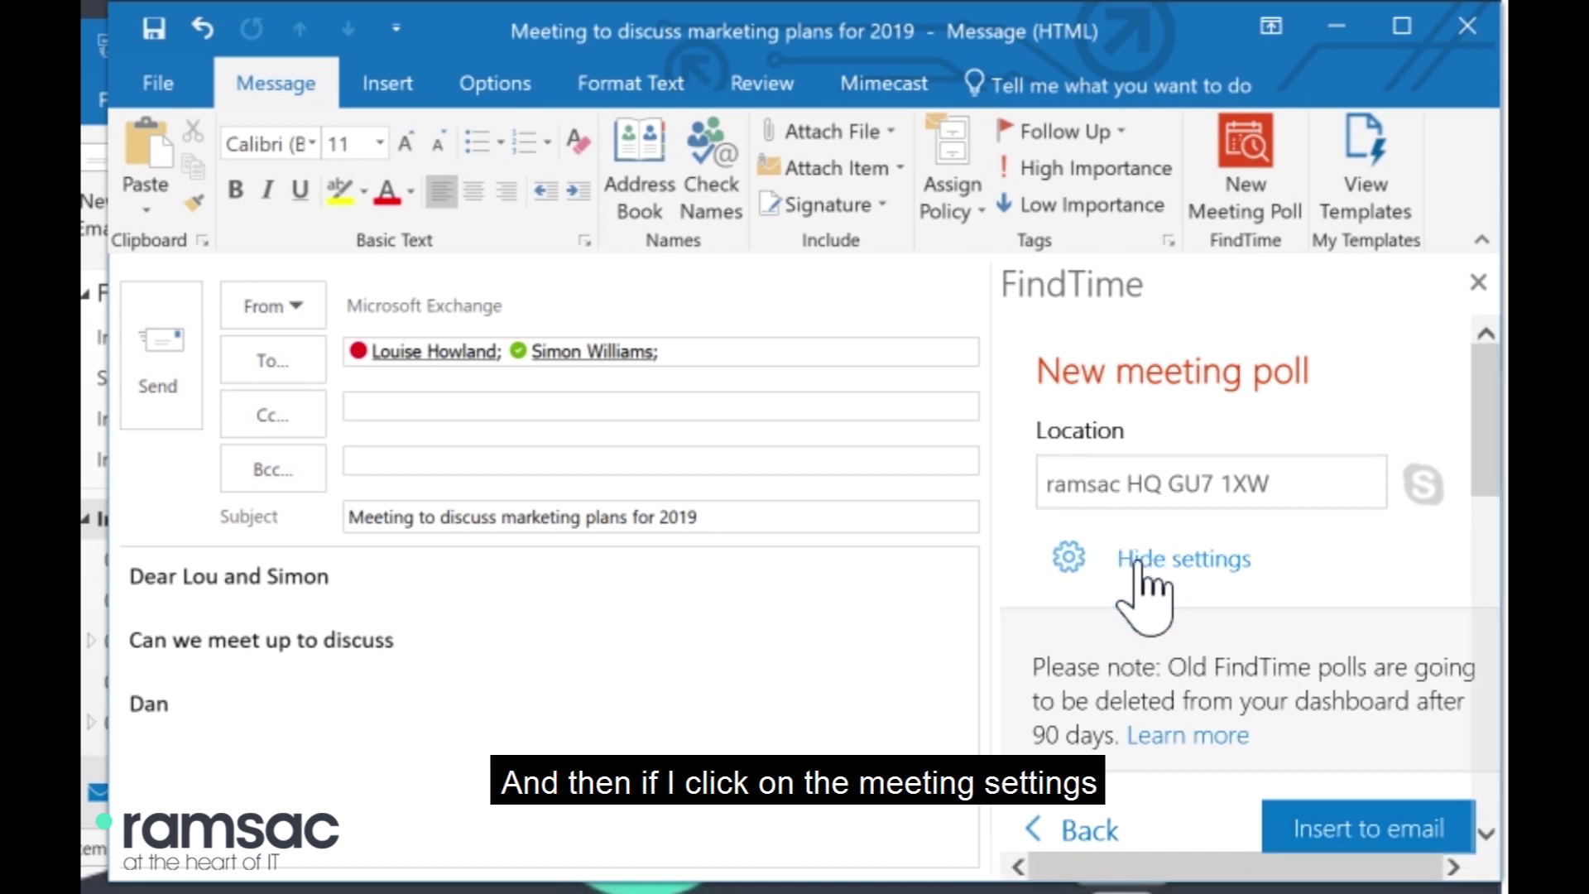
{"action": "scroll", "coordinate": [1136, 579], "scroll_direction": "down", "scroll_amount": 1}
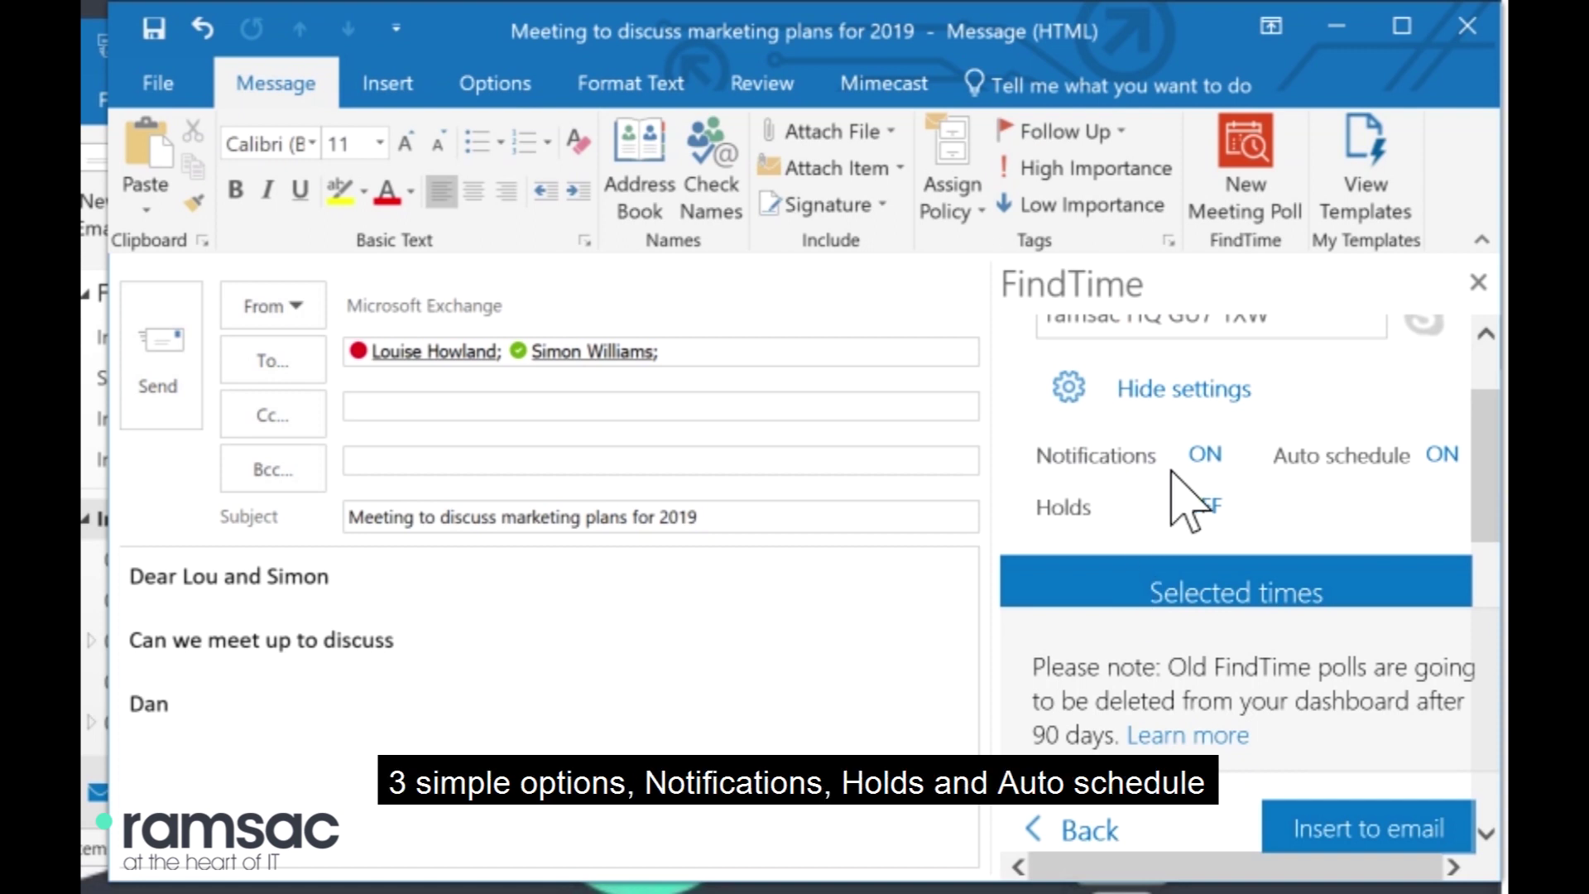
{"action": "mouse_move", "coordinate": [1146, 468]}
{"action": "mouse_move", "coordinate": [1350, 463]}
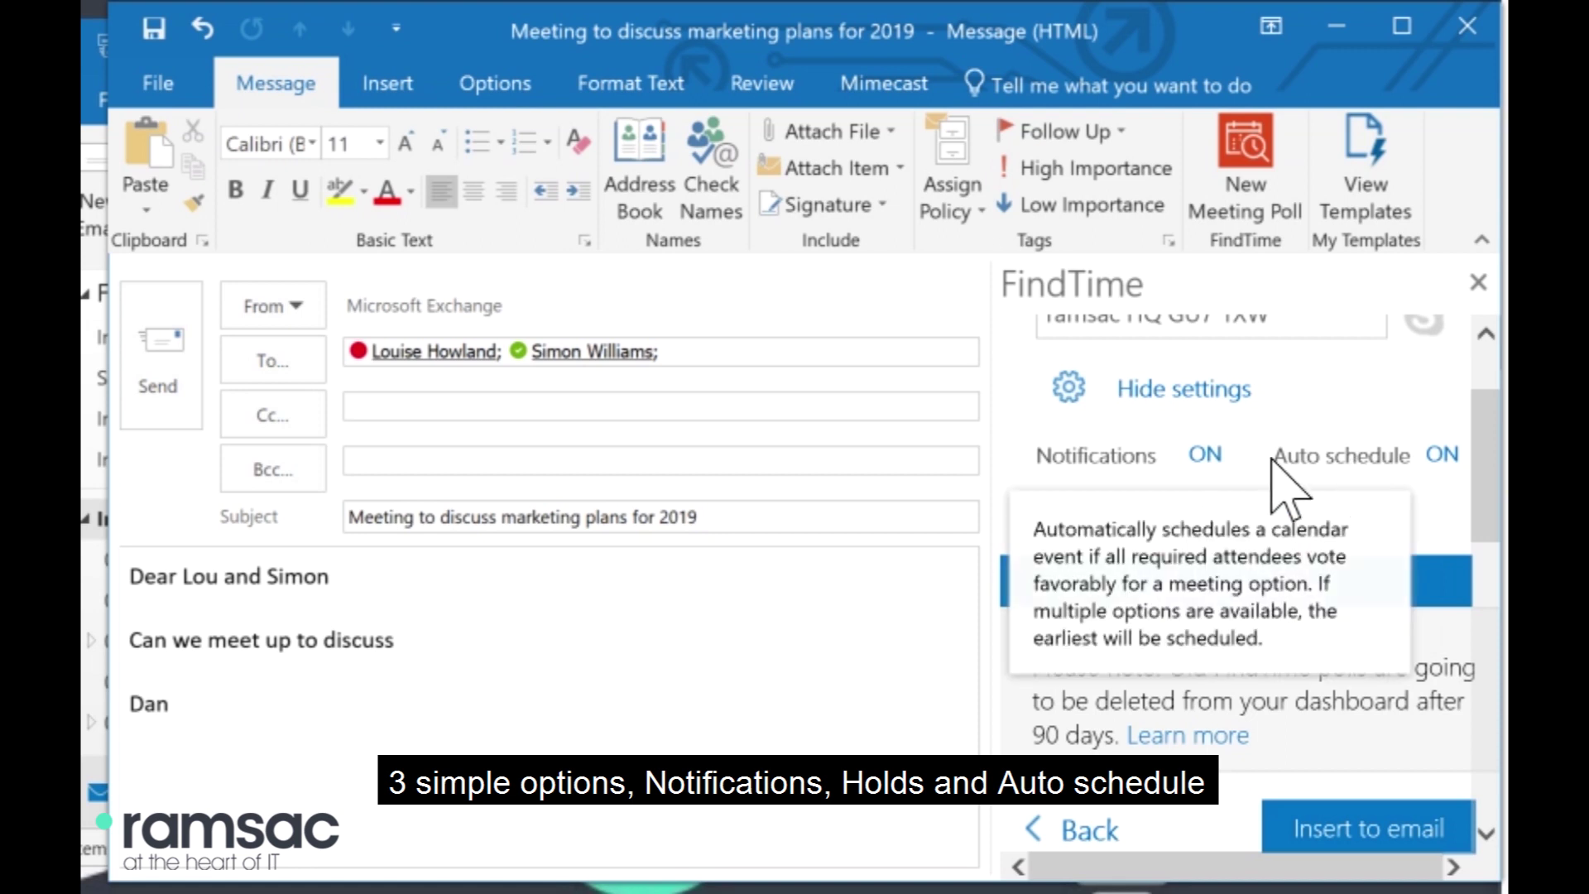
{"action": "mouse_move", "coordinate": [1095, 466]}
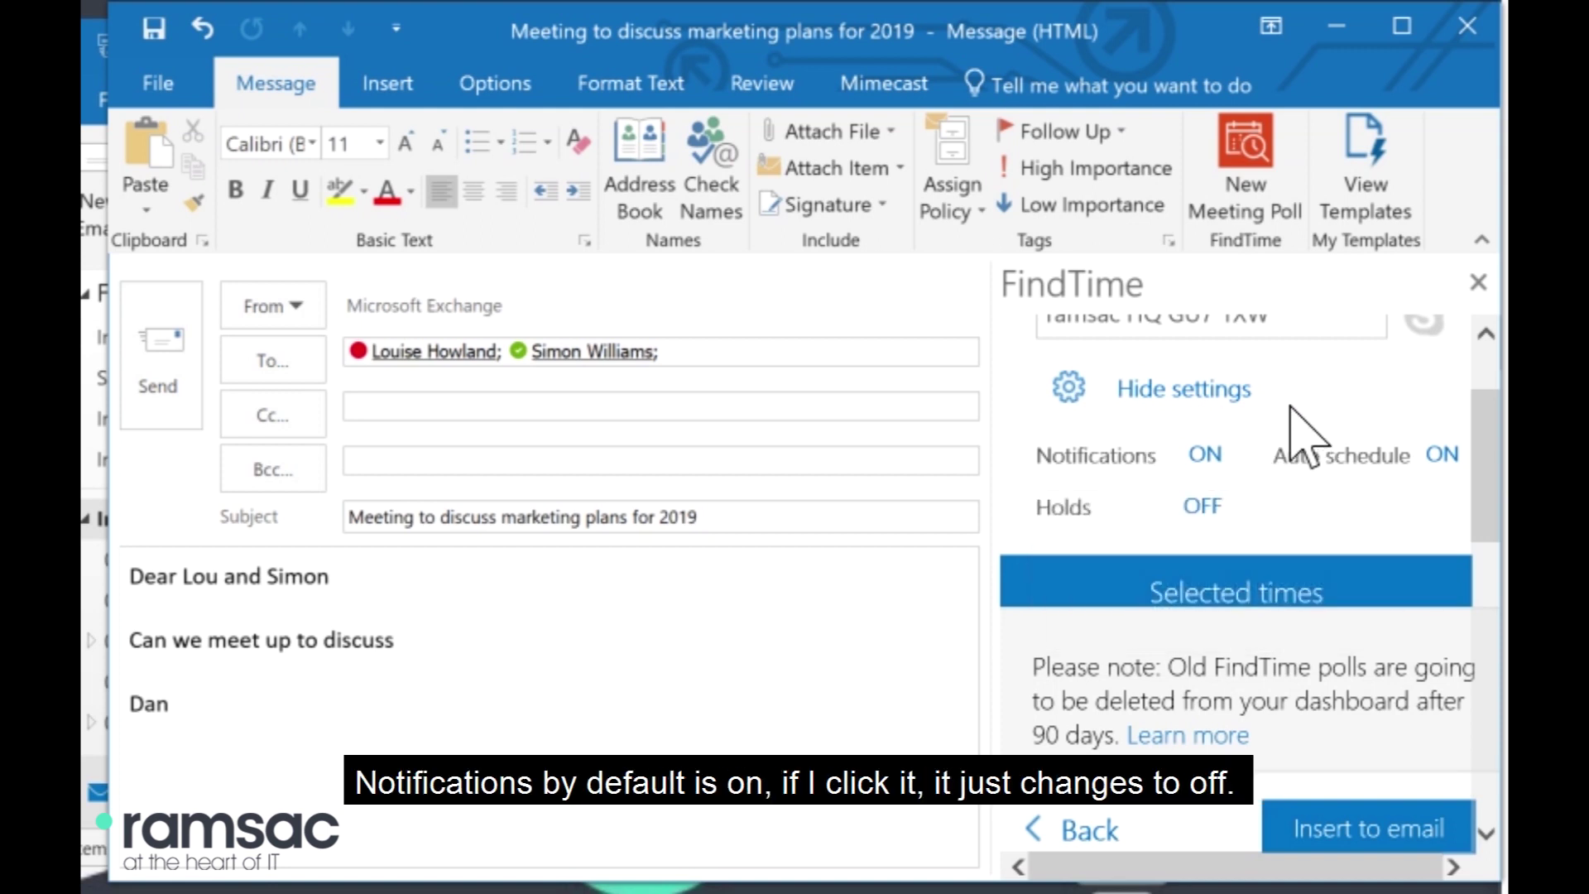
{"action": "left_click", "coordinate": [1212, 468]}
{"action": "left_click", "coordinate": [1208, 457]}
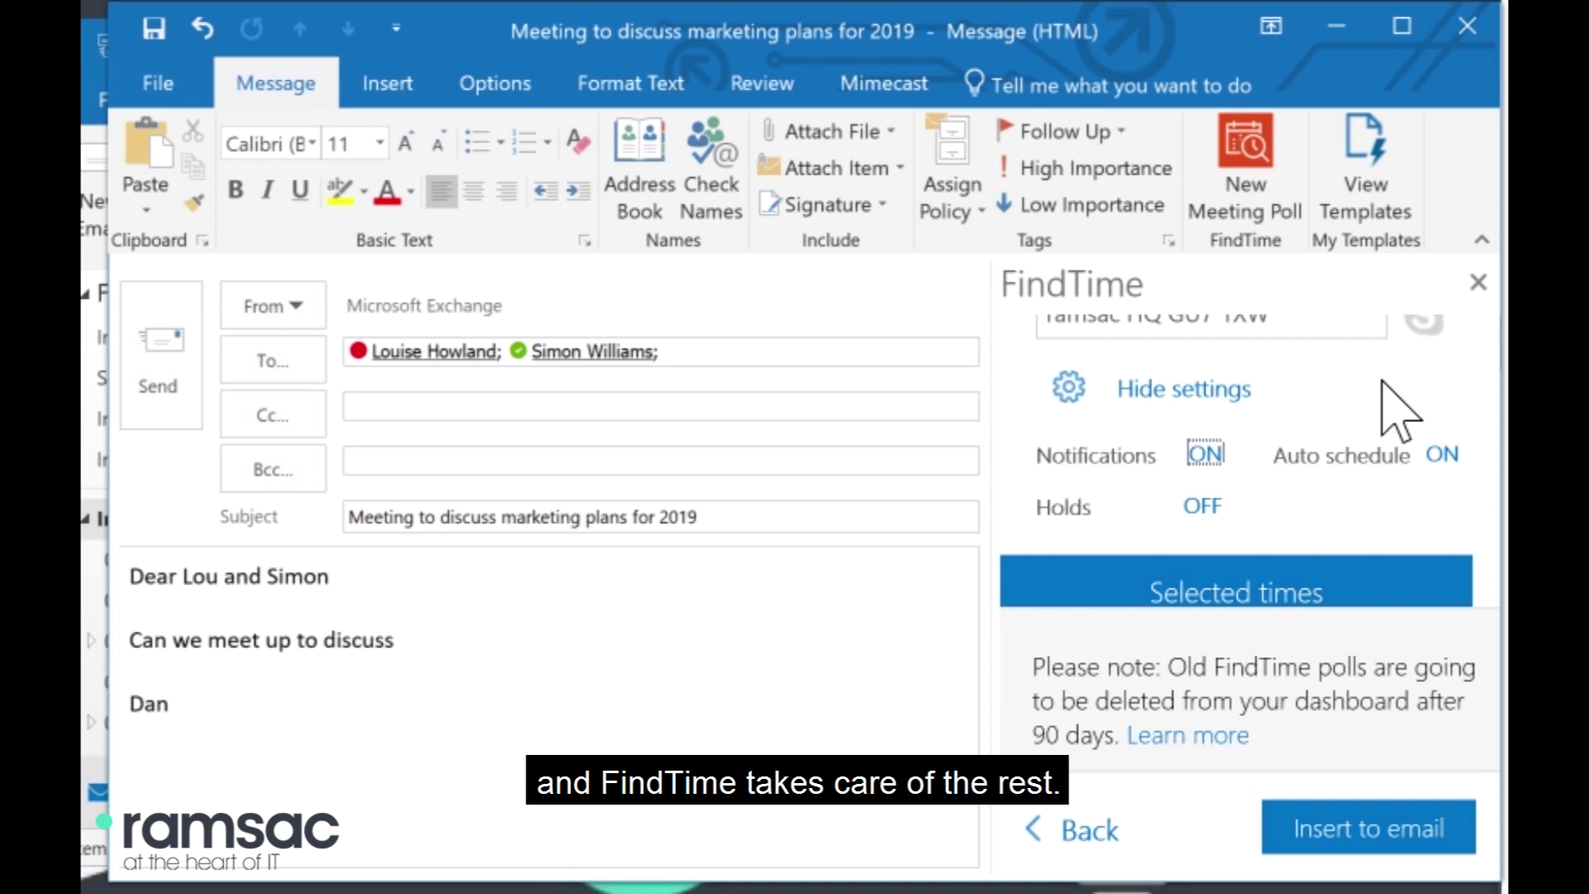
{"action": "mouse_move", "coordinate": [1365, 480]}
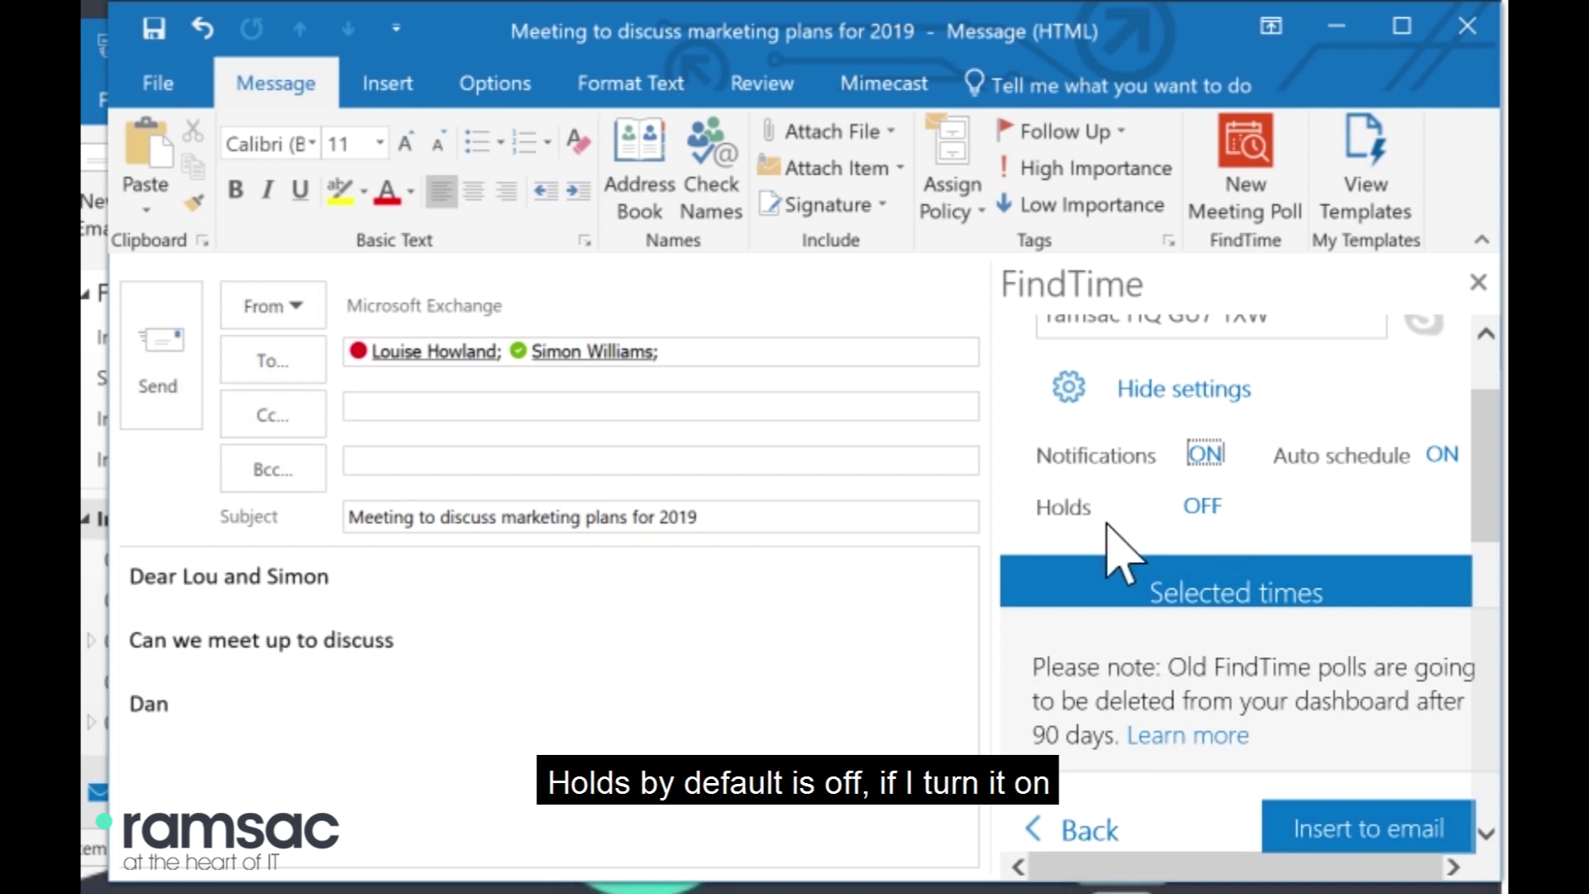
{"action": "left_click", "coordinate": [1199, 515]}
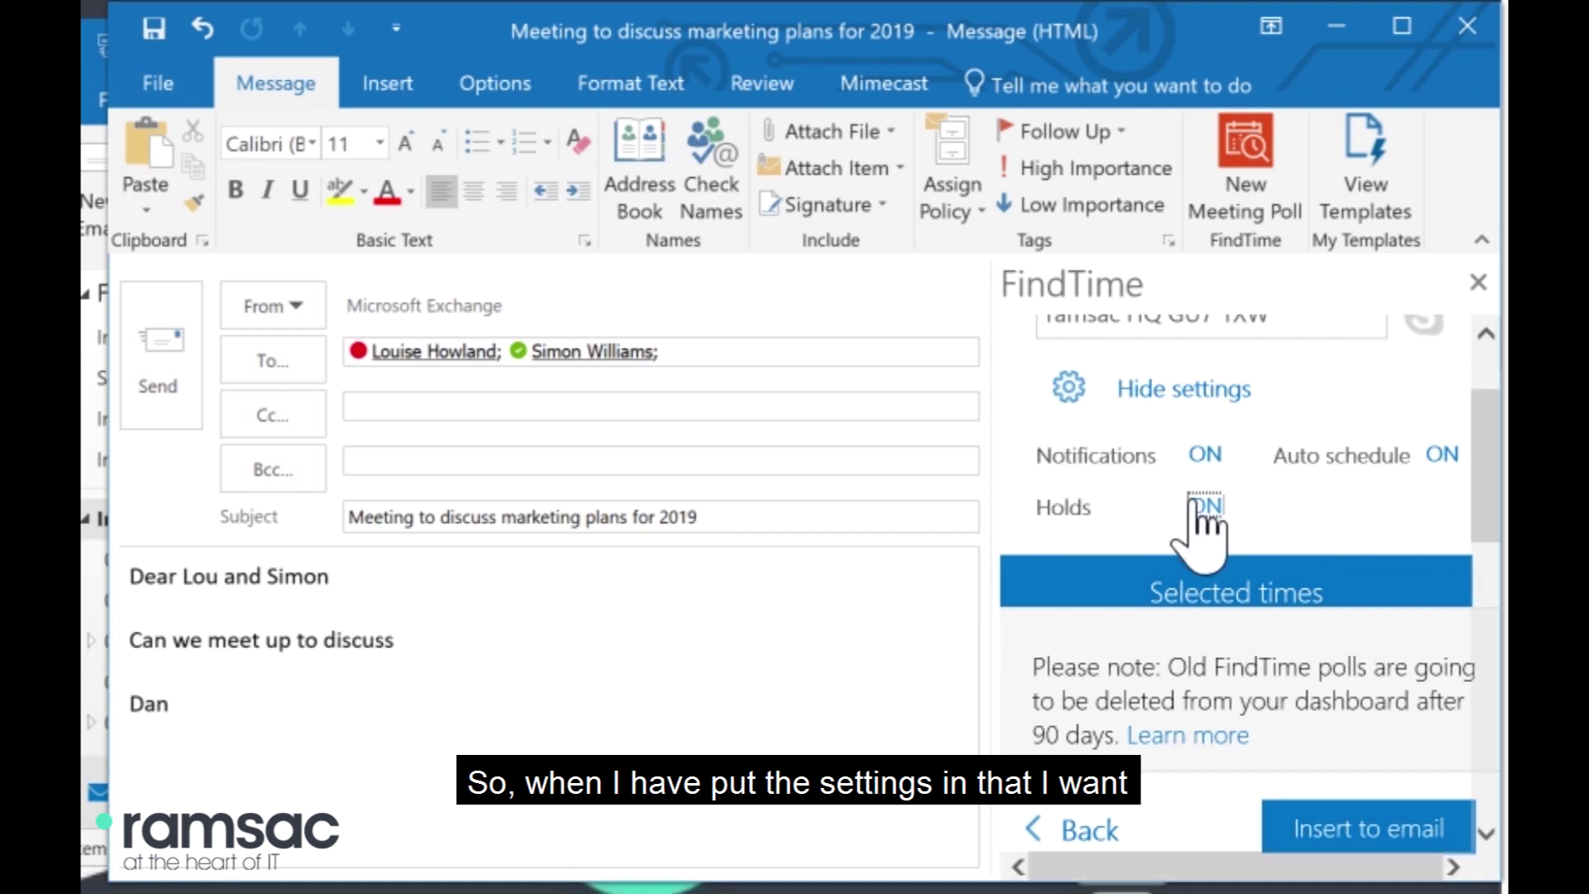
Step: Insert the meeting poll into the email and review the invitation's duration, location and proposed options in the message body
{"action": "left_click", "coordinate": [1328, 827]}
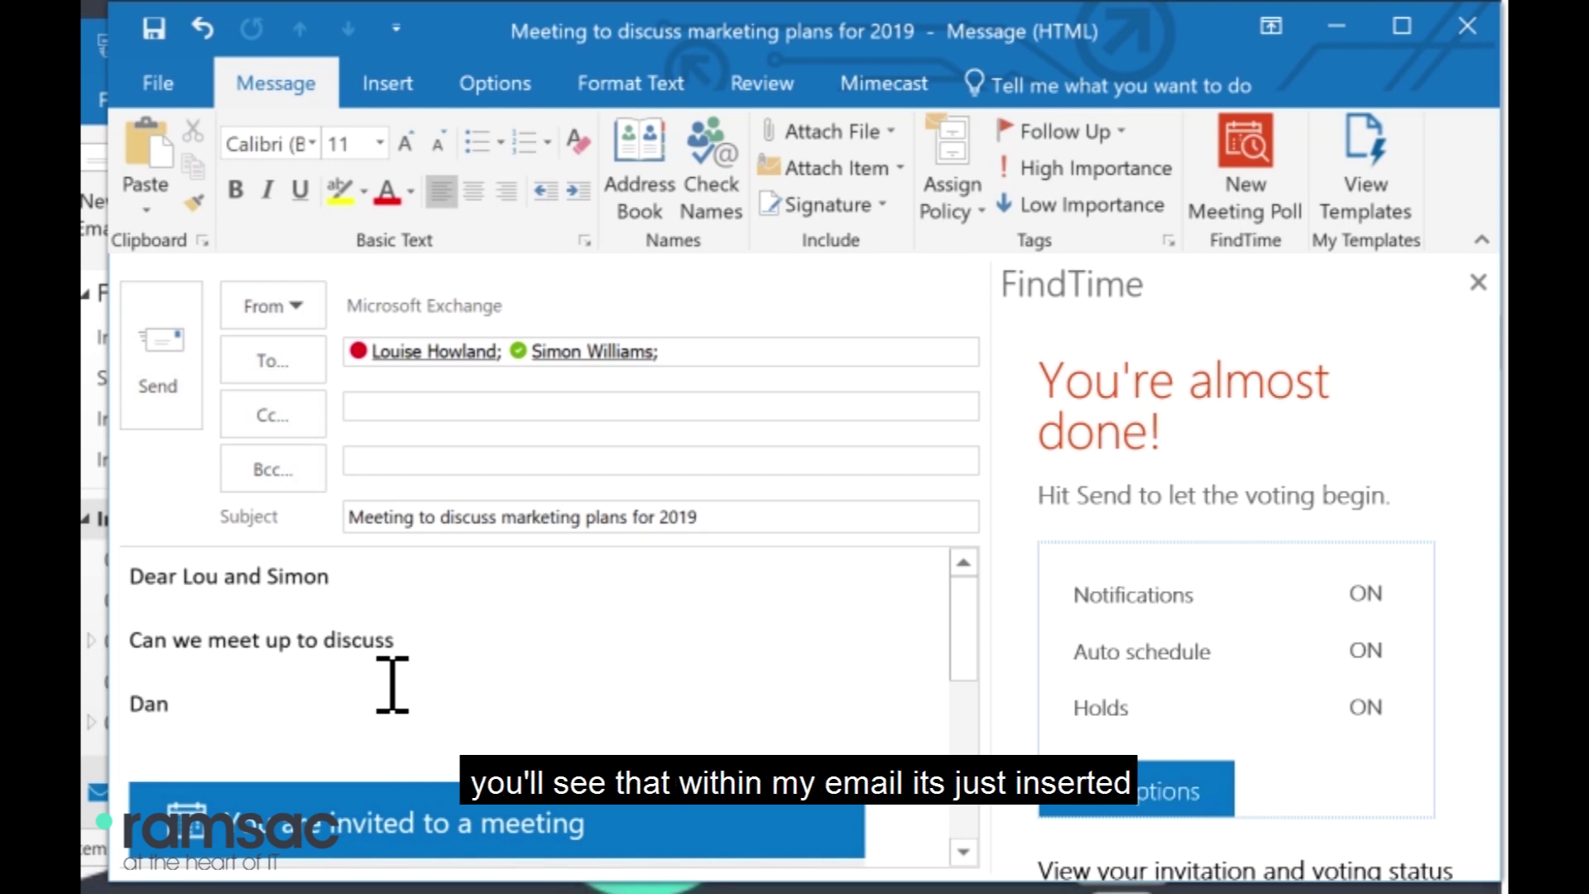
{"action": "scroll", "coordinate": [360, 662], "scroll_direction": "down", "scroll_amount": 2}
{"action": "scroll", "coordinate": [360, 662], "scroll_direction": "down", "scroll_amount": 3}
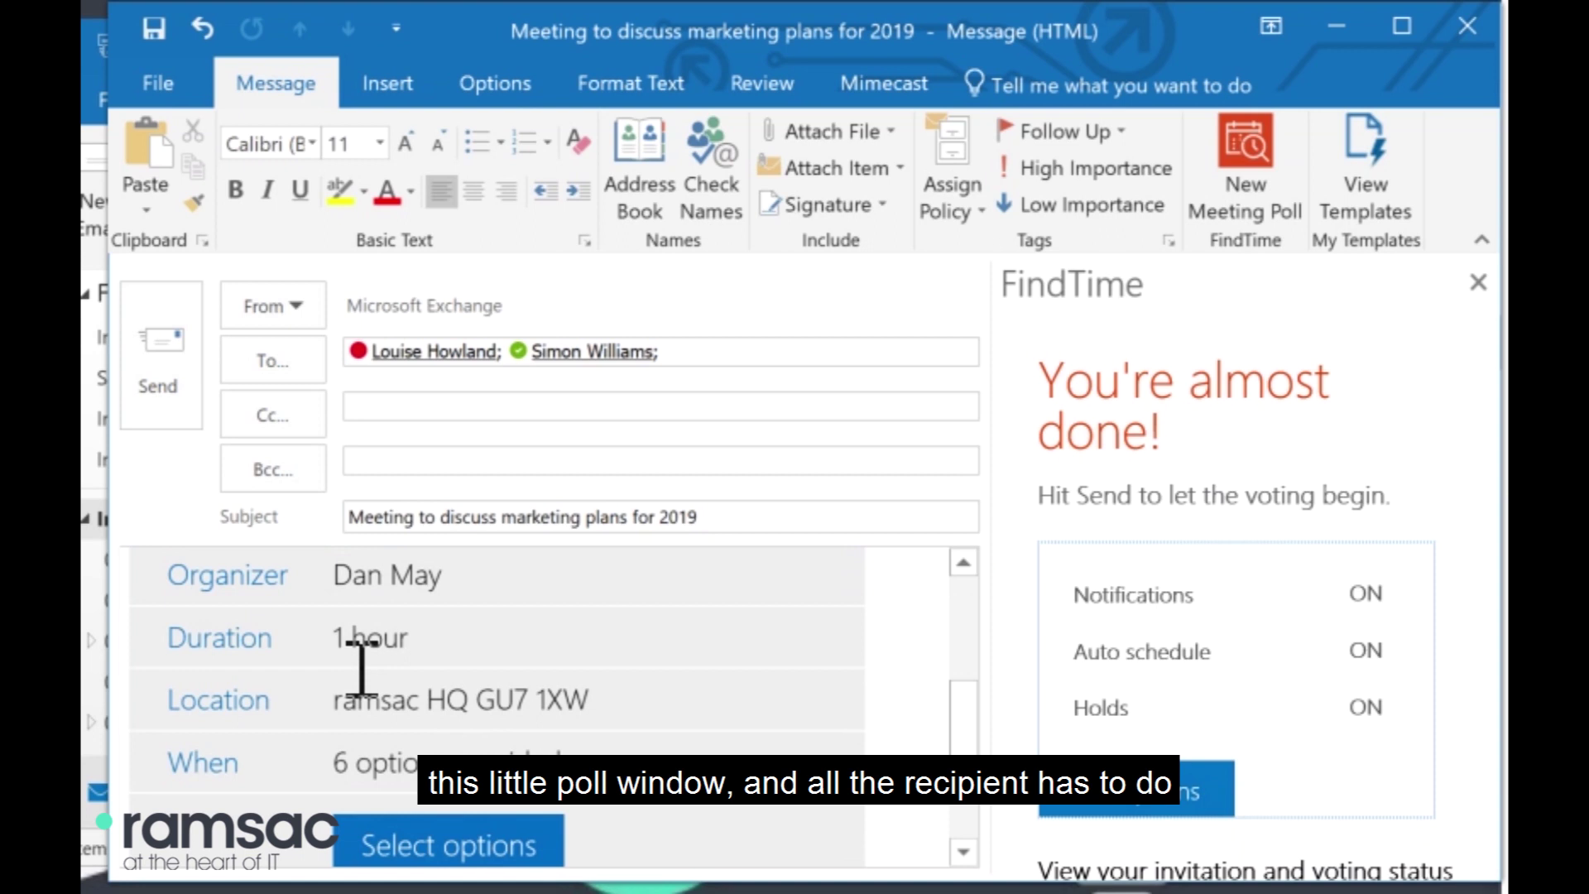
{"action": "scroll", "coordinate": [386, 683], "scroll_direction": "down", "scroll_amount": 1}
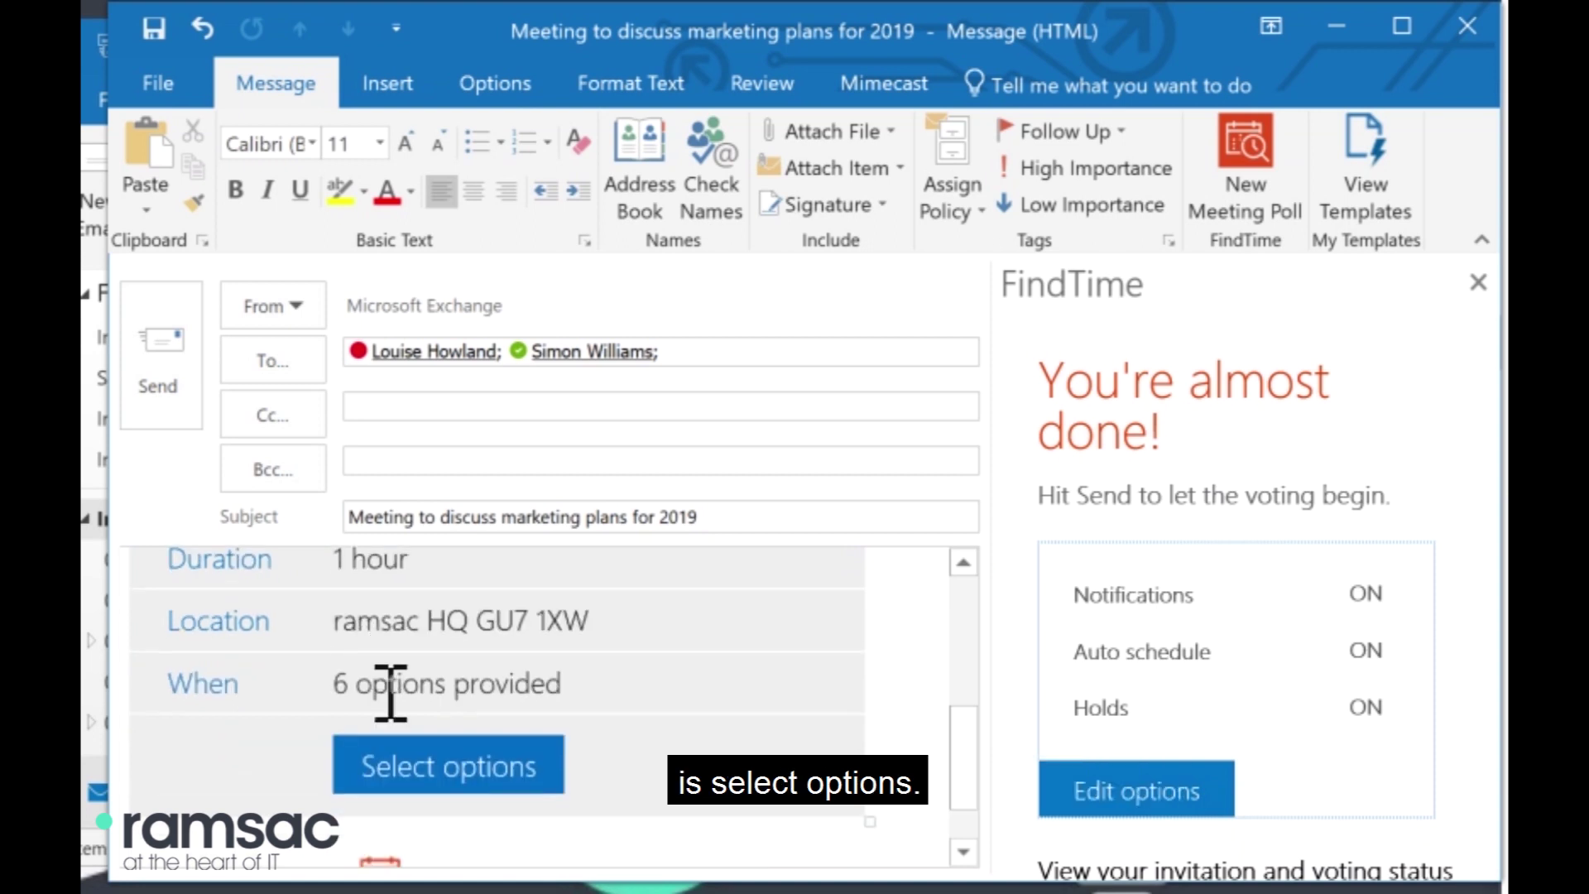